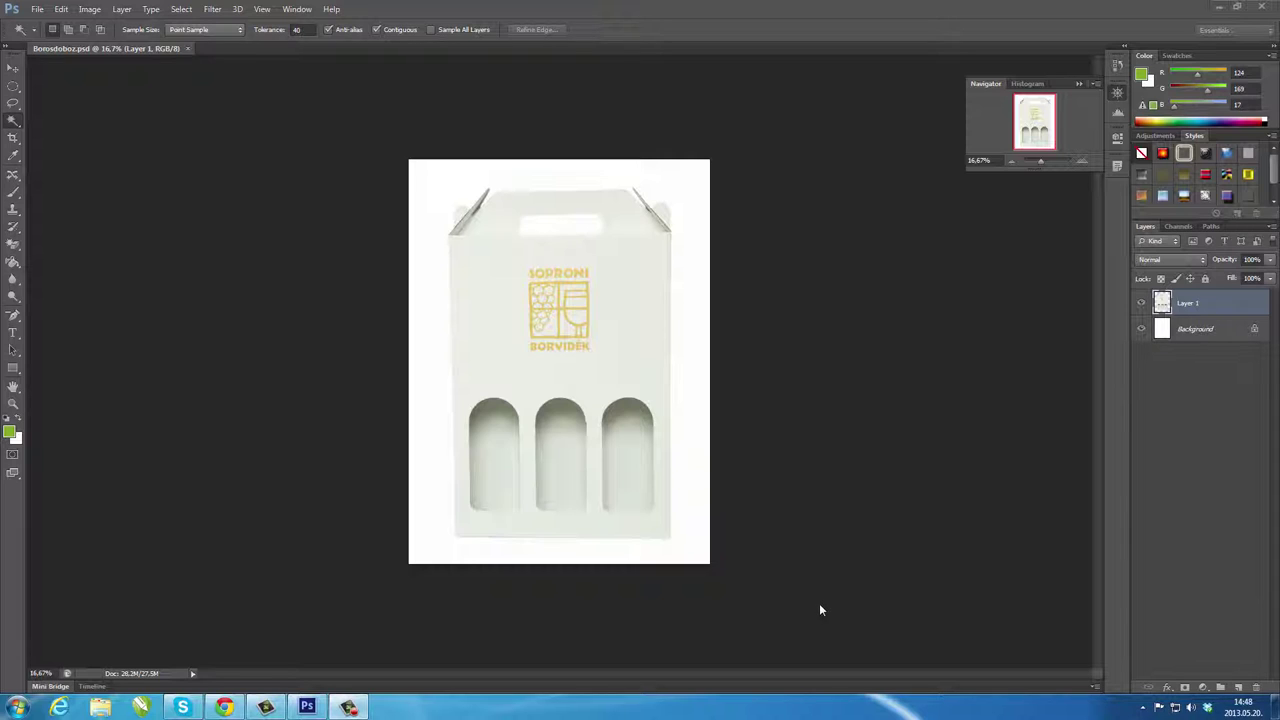
Open the Type tool flyout to show the available type tools
{"action": "left_click", "coordinate": [14, 334]}
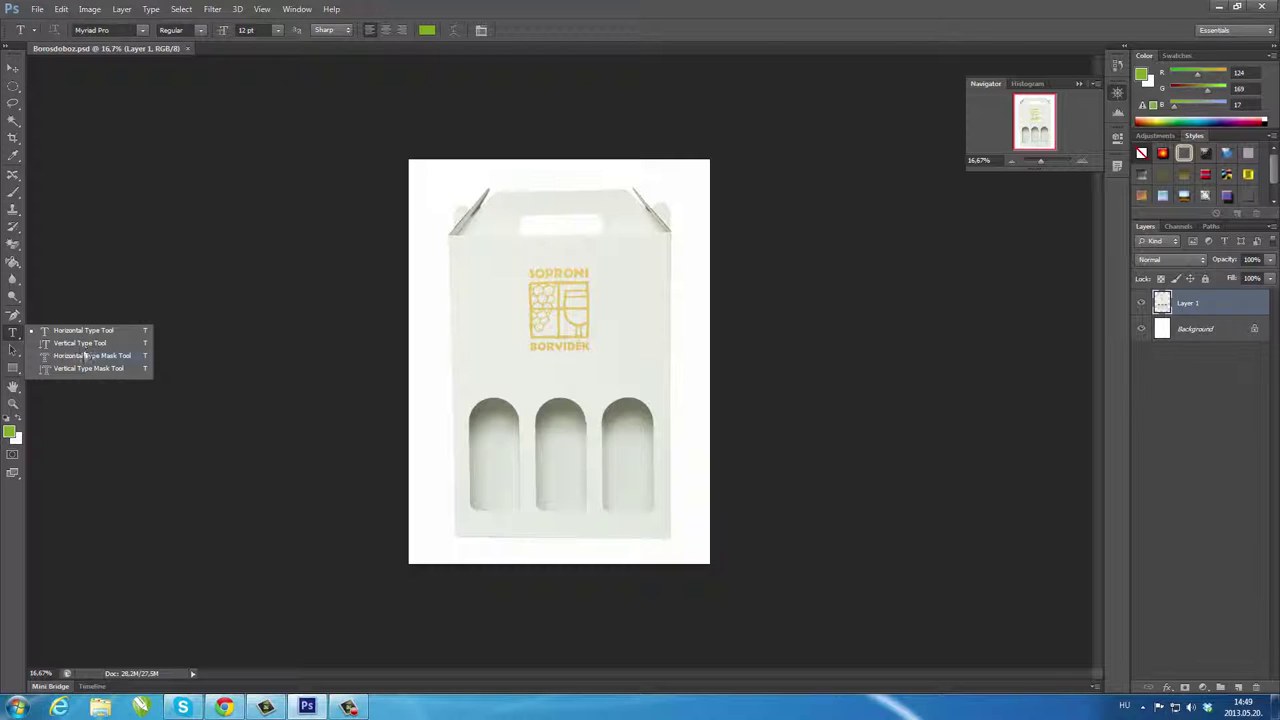
Create a horizontal BOROK text layer in a small paragraph box left of the Soproni logo
{"action": "left_click", "coordinate": [80, 336]}
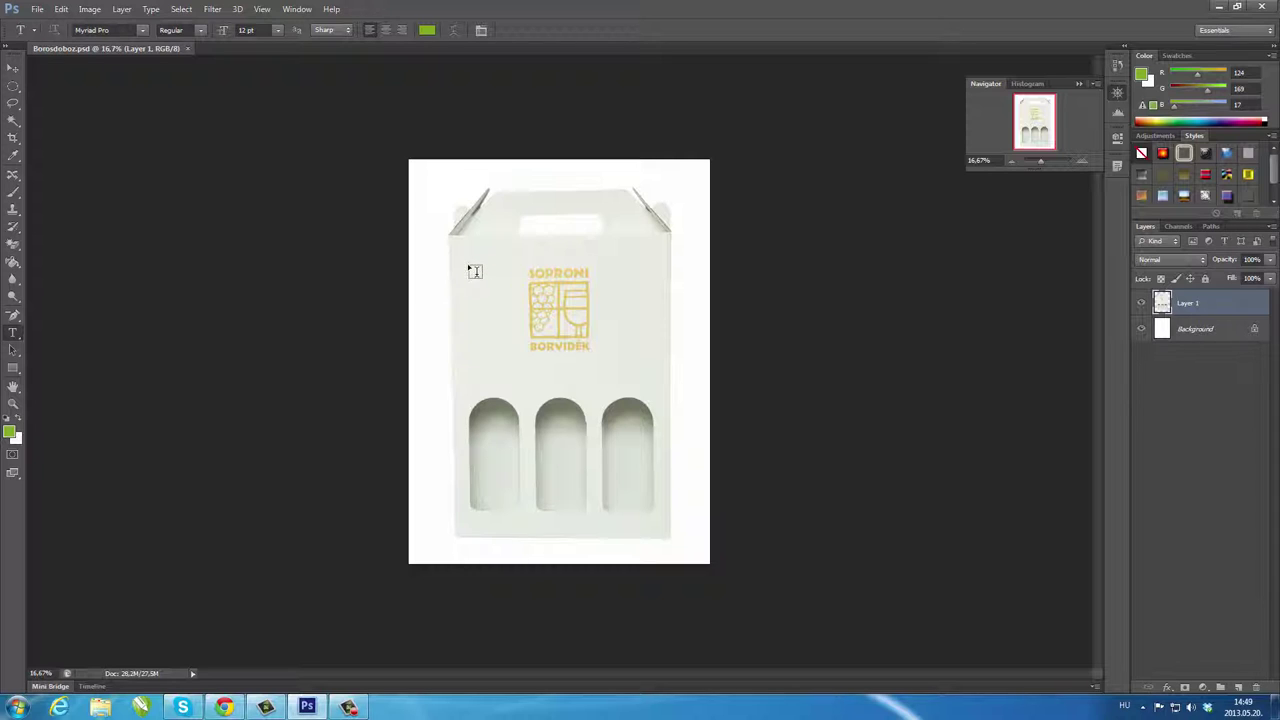
{"action": "left_click_drag", "start_coordinate": [468, 266], "coordinate": [643, 314]}
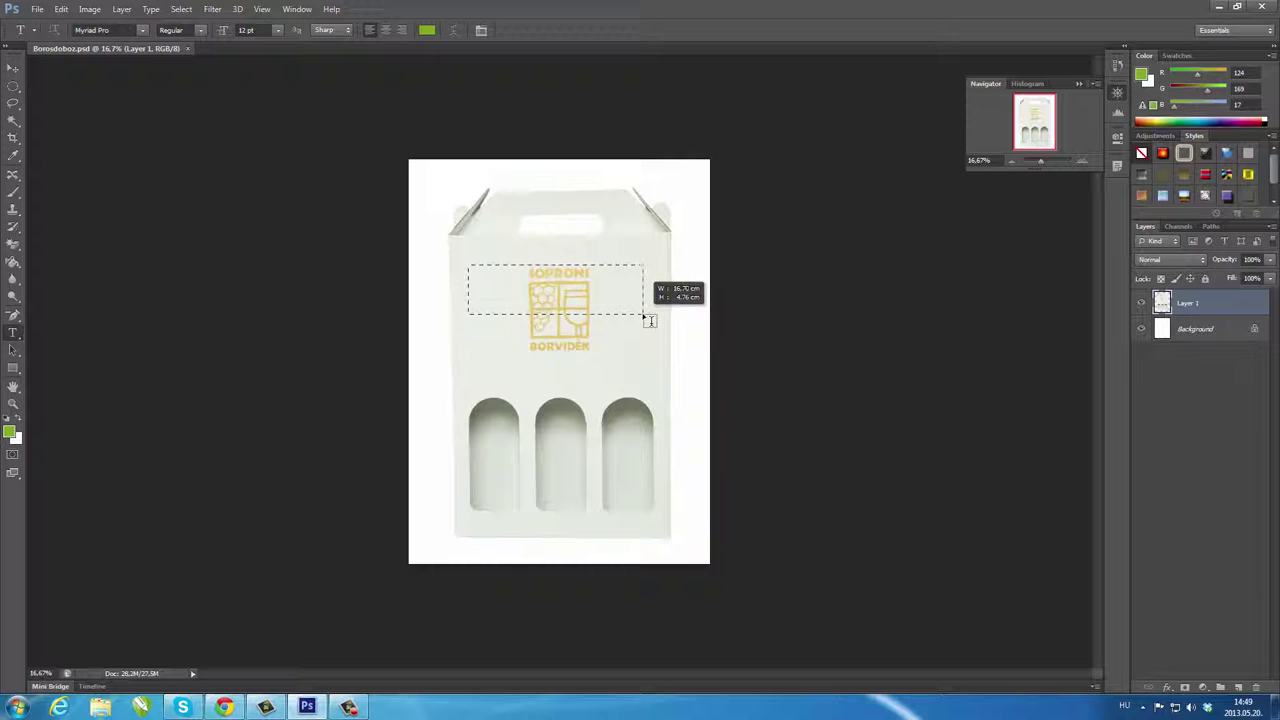
{"action": "mouse_move", "coordinate": [650, 320]}
{"action": "left_mouse_down"}
{"action": "mouse_move", "coordinate": [520, 372]}
{"action": "mouse_move", "coordinate": [516, 389]}
{"action": "left_mouse_up"}
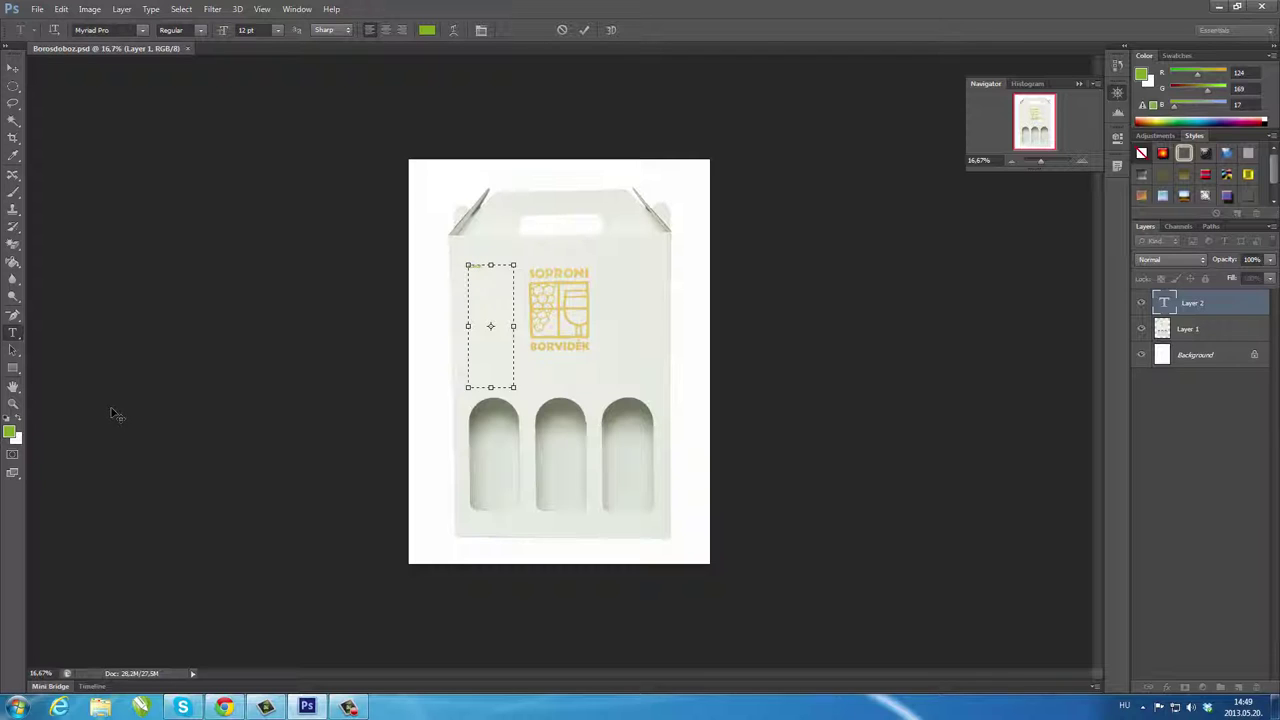
{"action": "left_click", "coordinate": [12, 70]}
{"action": "left_click_drag", "start_coordinate": [490, 387], "coordinate": [490, 300]}
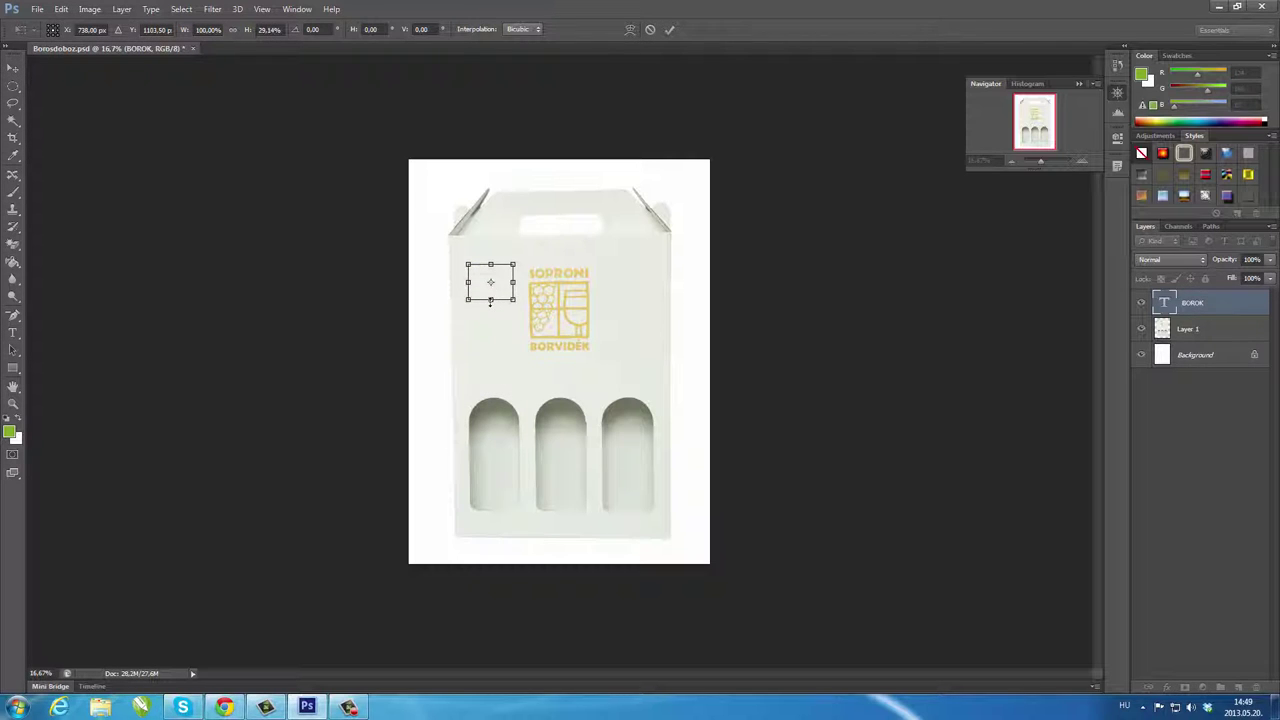
{"action": "key", "text": "ctrl+z"}
{"action": "left_click", "coordinate": [12, 333]}
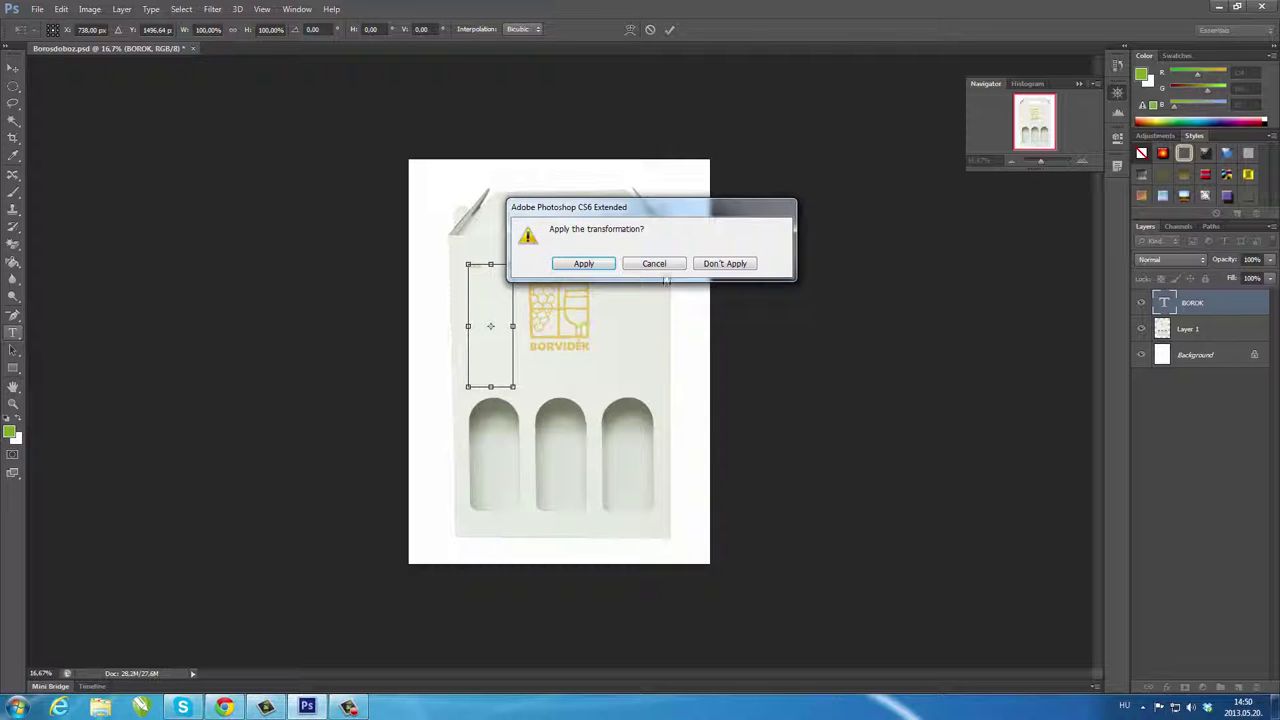
{"action": "left_click", "coordinate": [722, 264]}
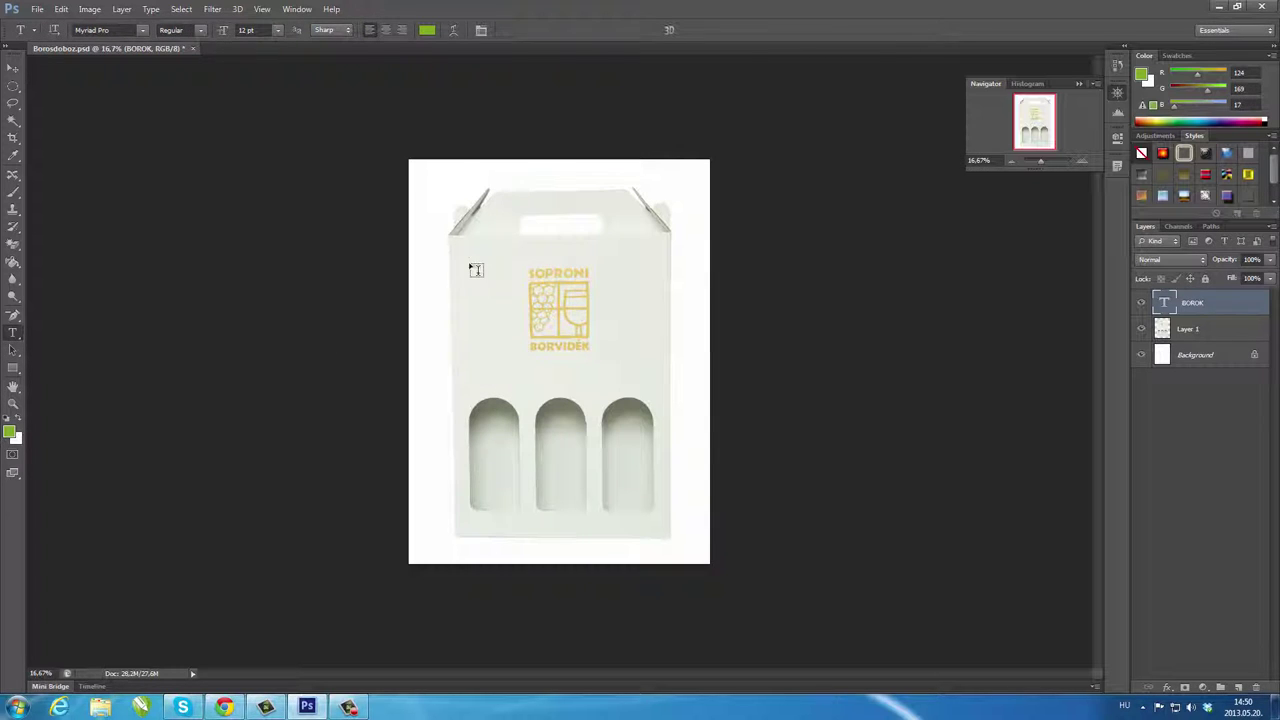
{"action": "mouse_move", "coordinate": [467, 265]}
{"action": "left_mouse_down"}
{"action": "mouse_move", "coordinate": [514, 387]}
{"action": "mouse_move", "coordinate": [490, 278]}
{"action": "left_mouse_up"}
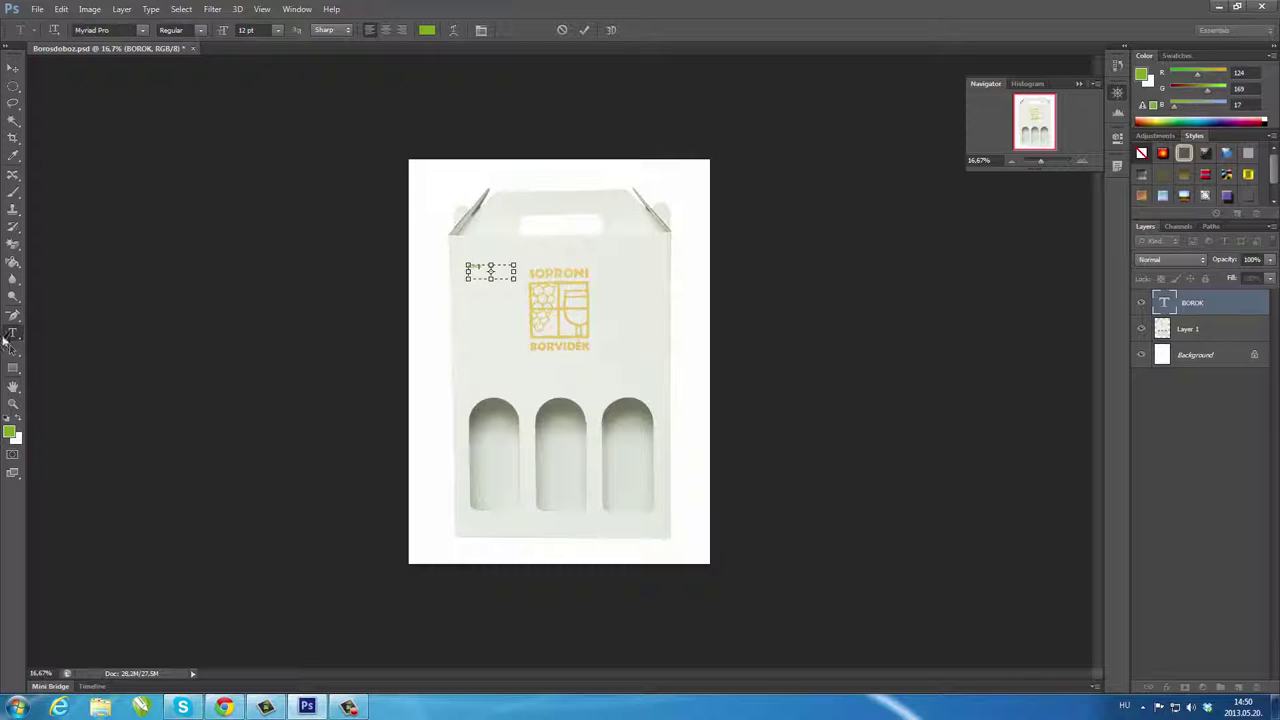
{"action": "left_click", "coordinate": [8, 343]}
{"action": "left_click_drag", "start_coordinate": [490, 270], "coordinate": [458, 268]}
{"action": "left_click", "coordinate": [143, 30]}
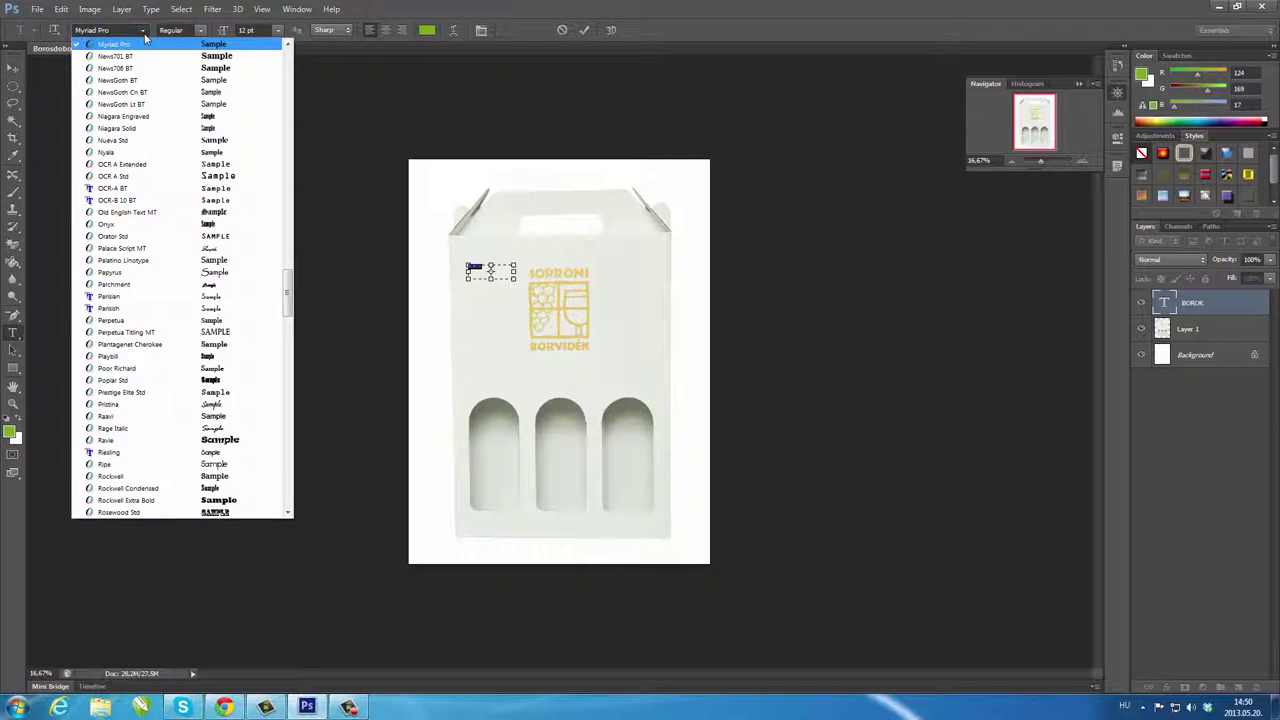
{"action": "left_click", "coordinate": [199, 31]}
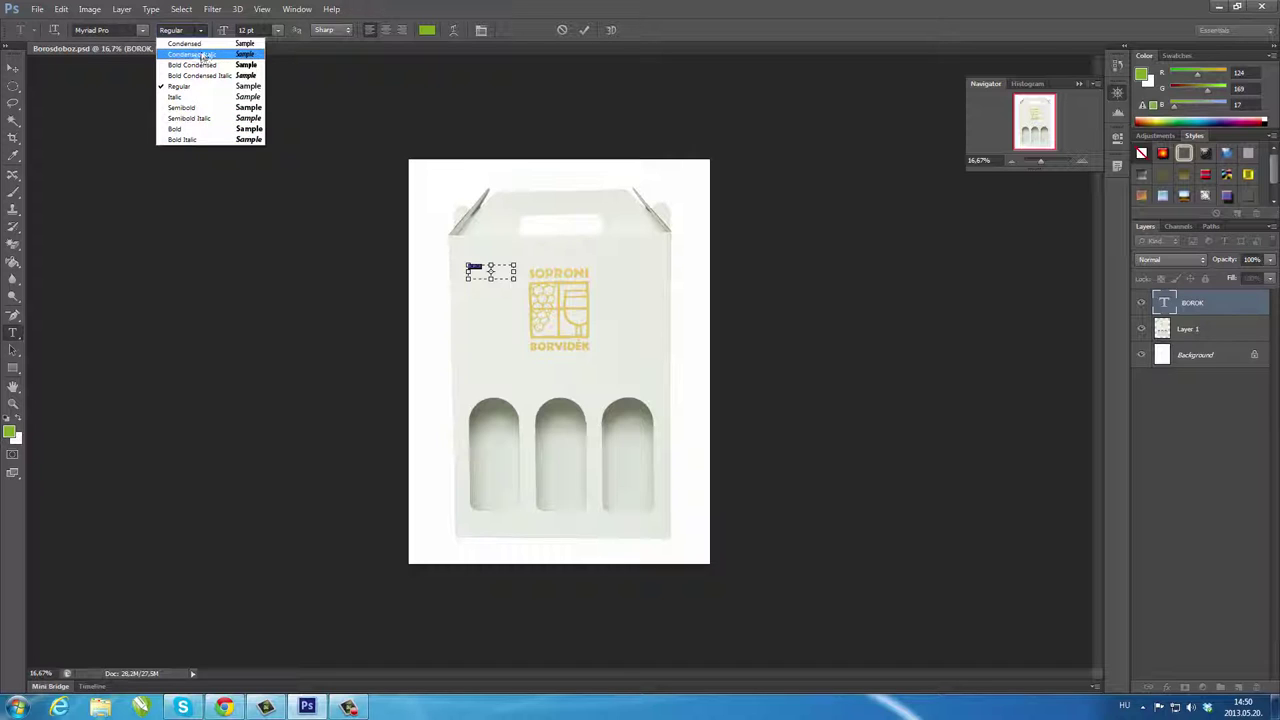
{"action": "left_click", "coordinate": [280, 30]}
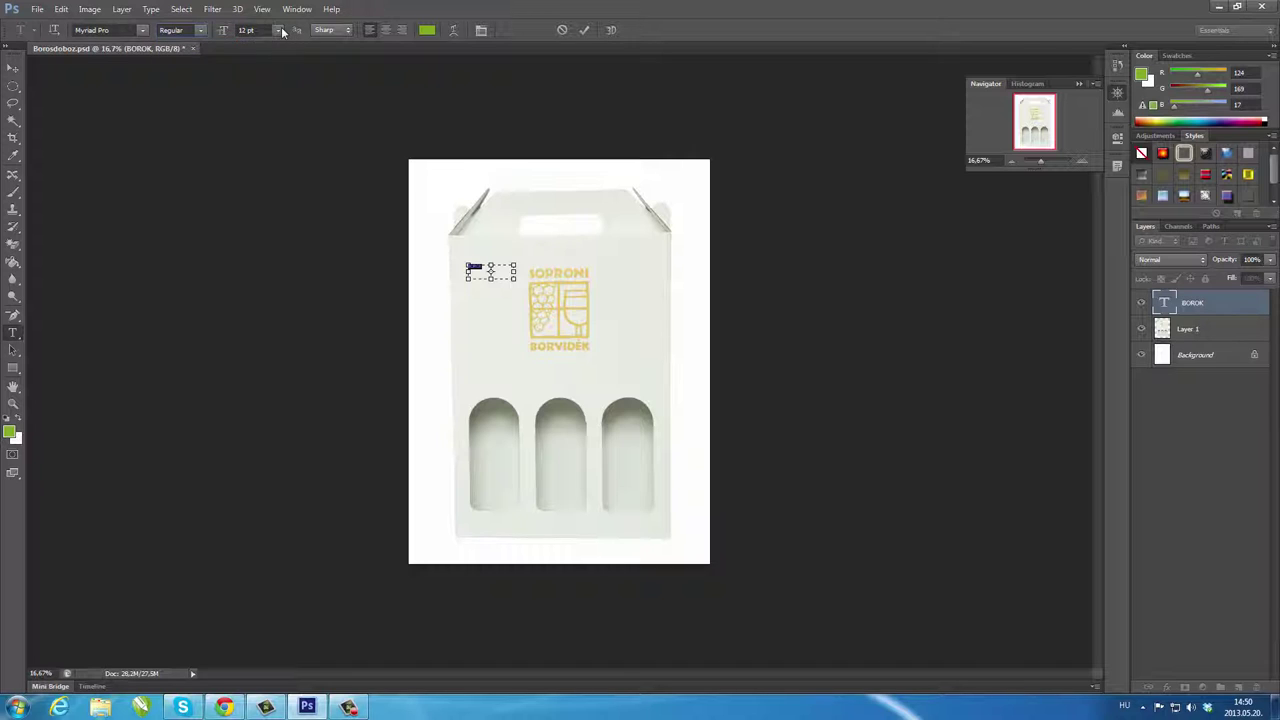
{"action": "left_click", "coordinate": [347, 32]}
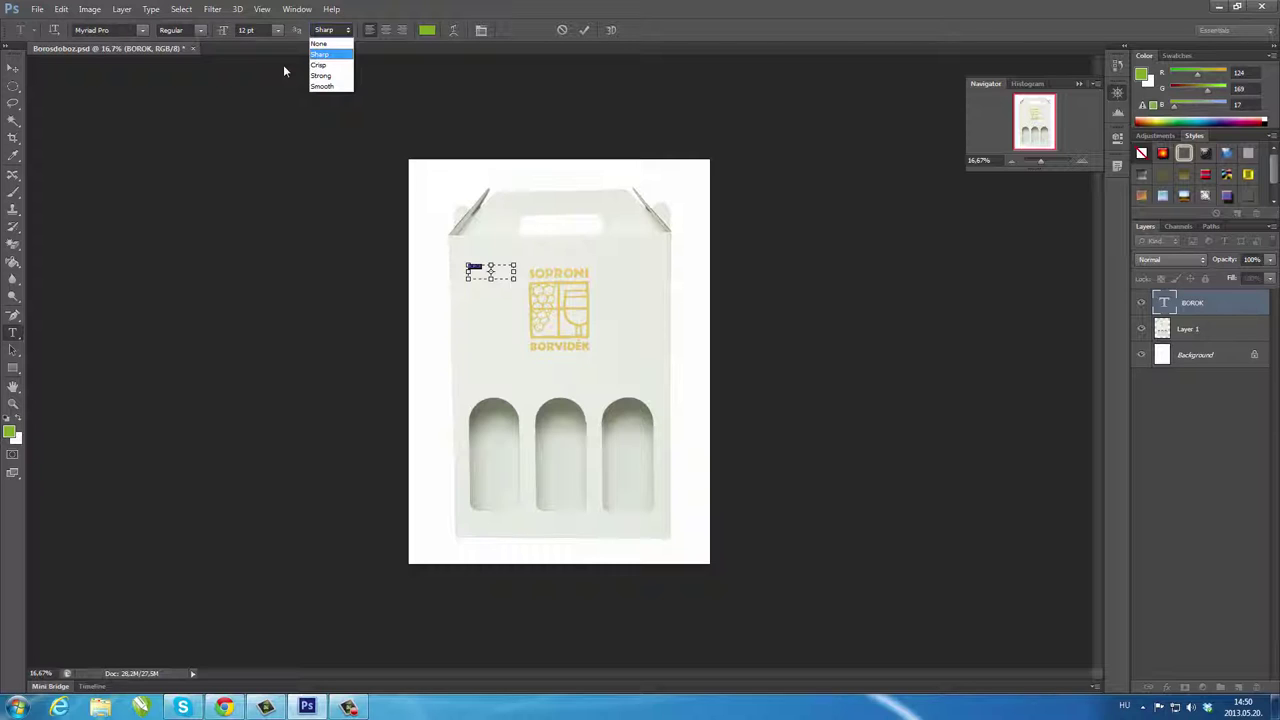
{"action": "left_click", "coordinate": [320, 54]}
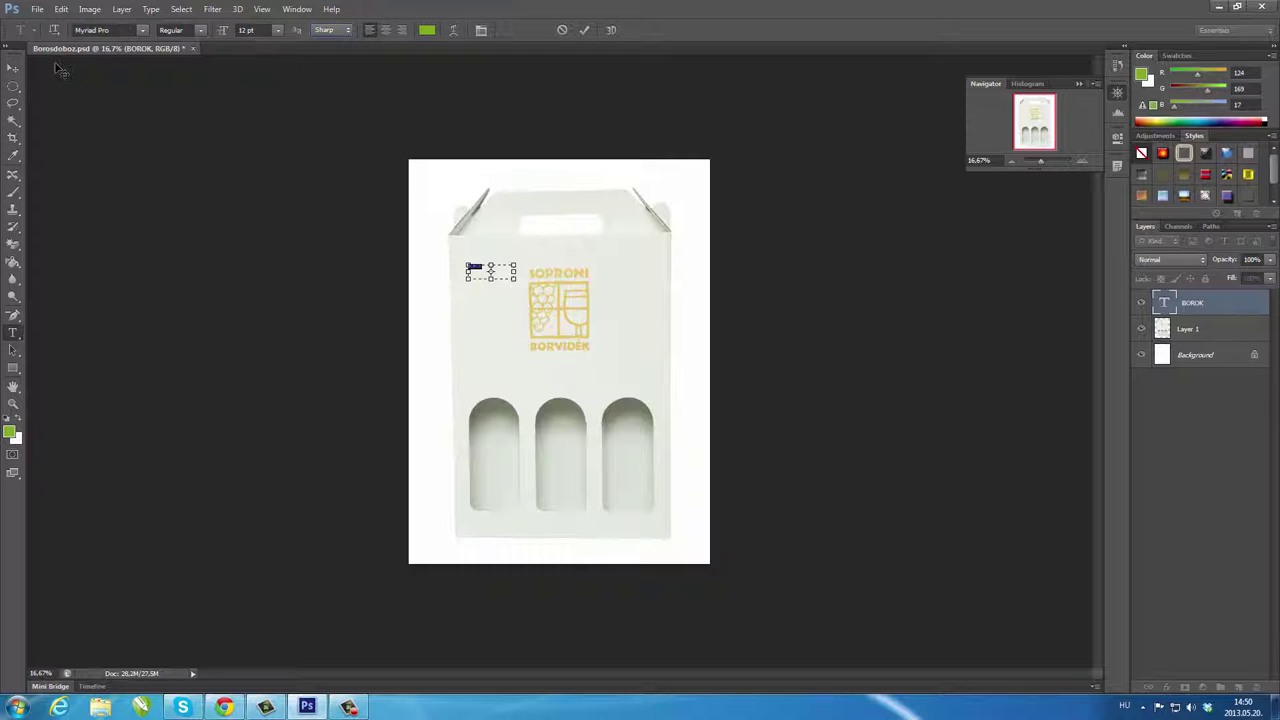
Set the BOROK text to Bold at 48 pt
{"action": "left_click", "coordinate": [278, 30]}
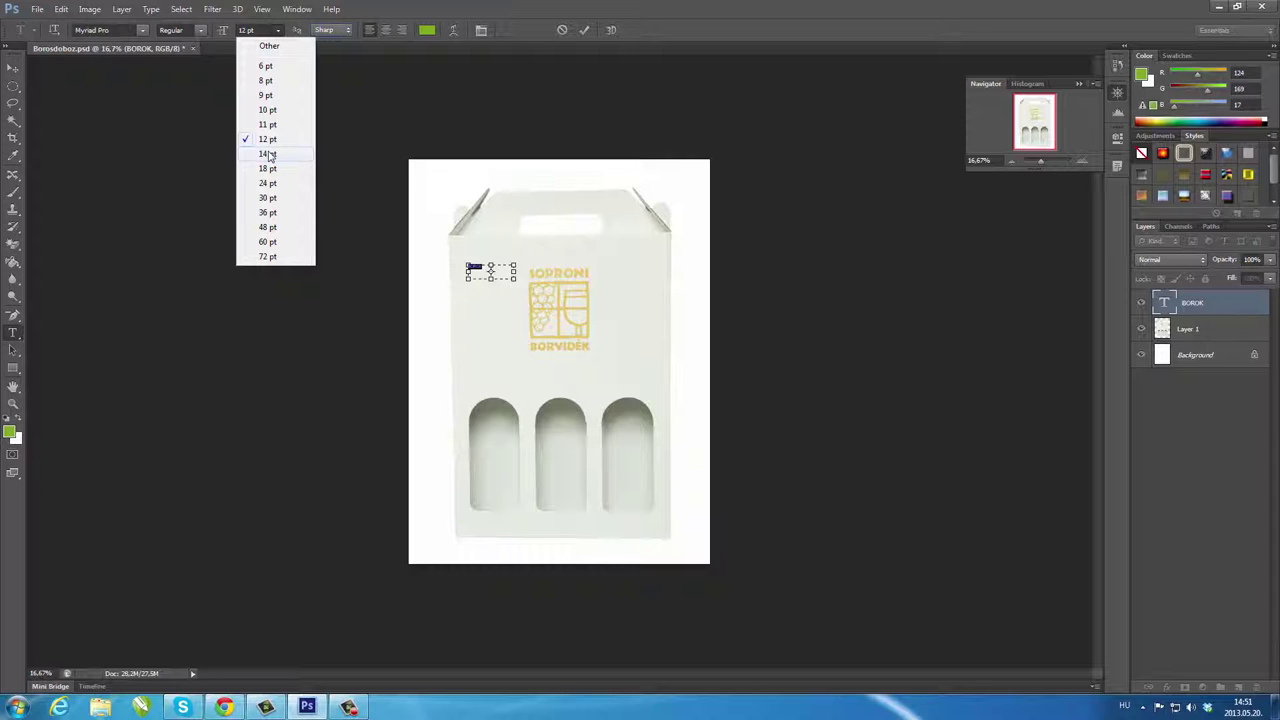
{"action": "left_click", "coordinate": [268, 227]}
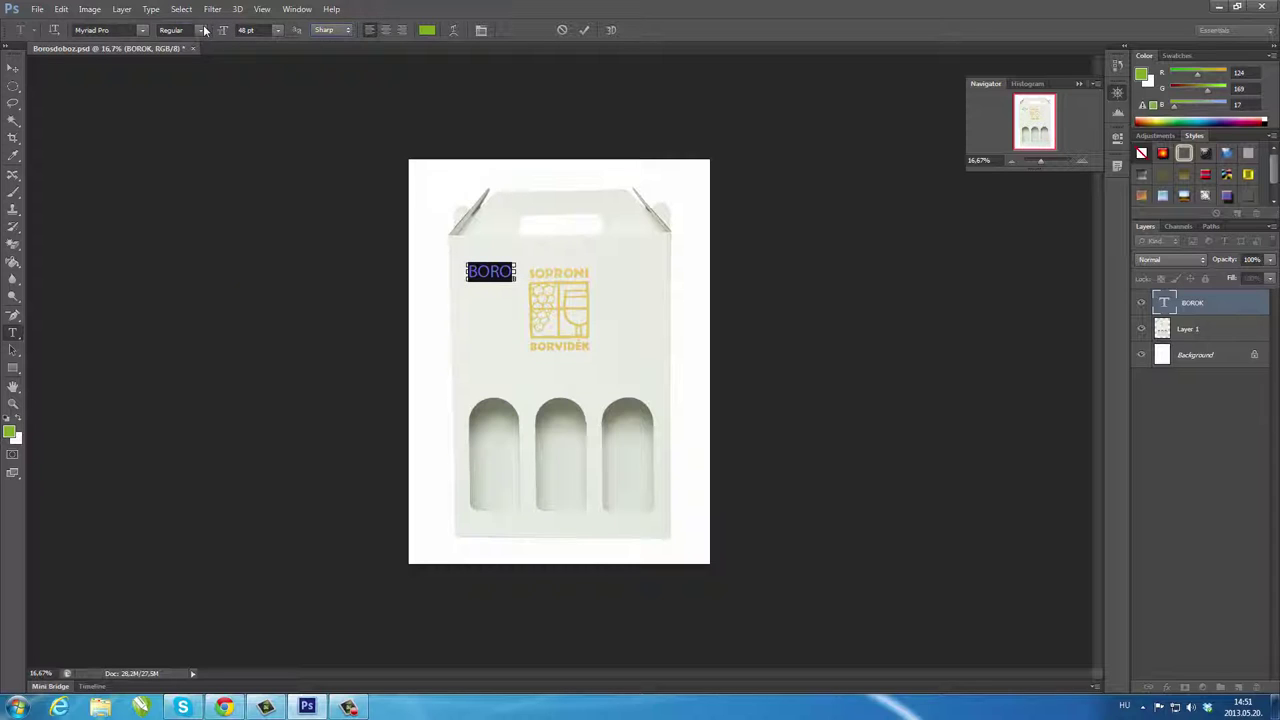
{"action": "left_click", "coordinate": [200, 30]}
{"action": "left_click", "coordinate": [190, 128]}
Widen the BOROK text box, commit it, and move the word beneath the logo
{"action": "left_click_drag", "start_coordinate": [513, 271], "coordinate": [611, 272]}
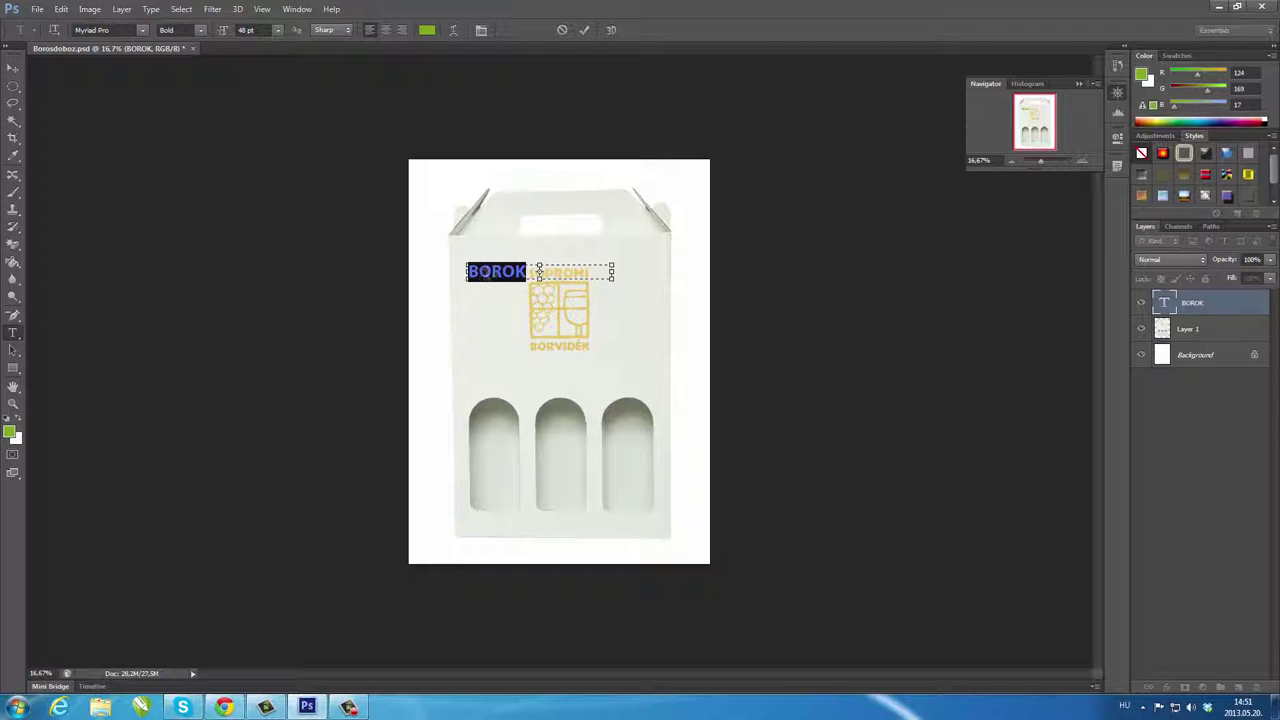
{"action": "left_click", "coordinate": [13, 67]}
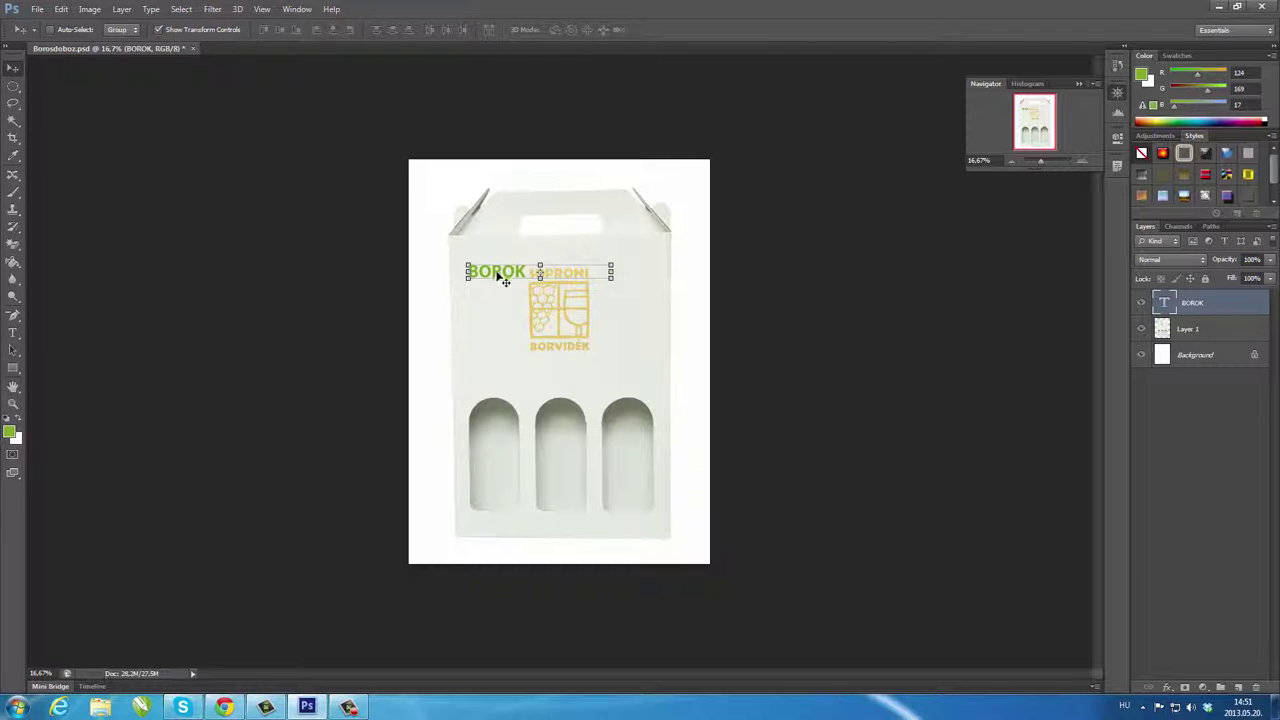
{"action": "mouse_move", "coordinate": [495, 276]}
{"action": "left_mouse_down"}
{"action": "mouse_move", "coordinate": [494, 361]}
{"action": "mouse_move", "coordinate": [566, 385]}
{"action": "left_mouse_up"}
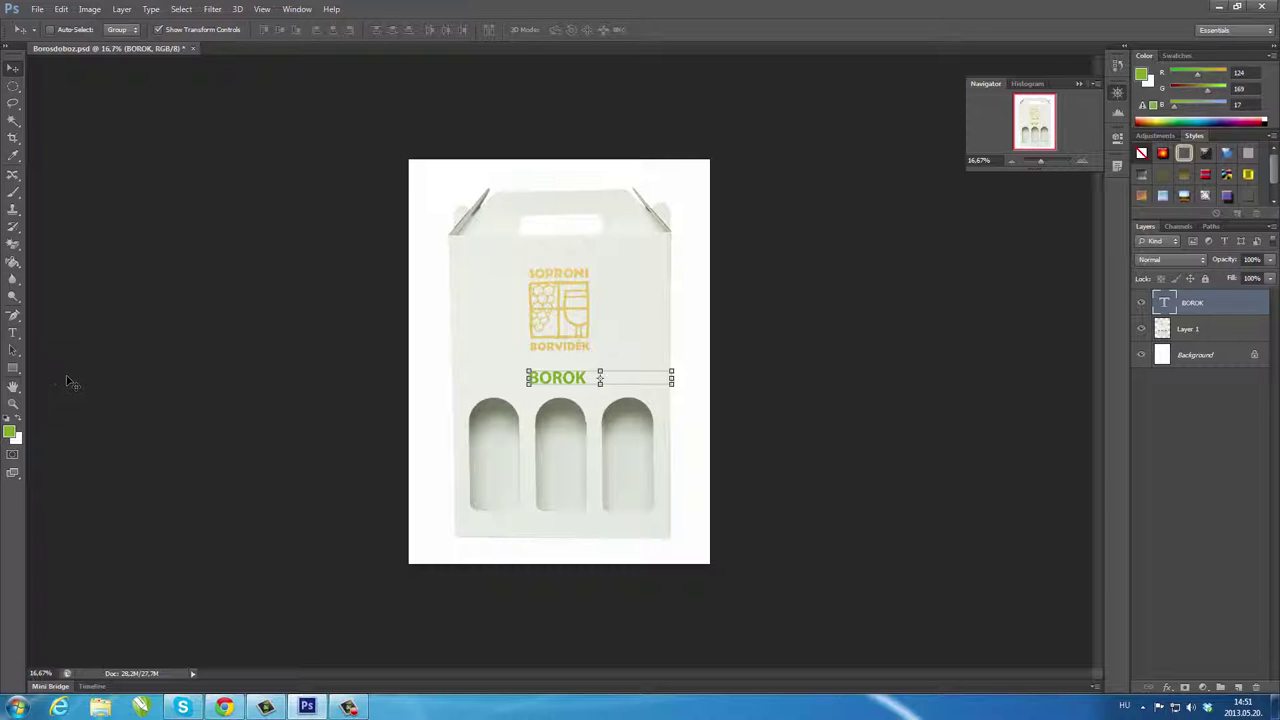
{"action": "left_click", "coordinate": [14, 336]}
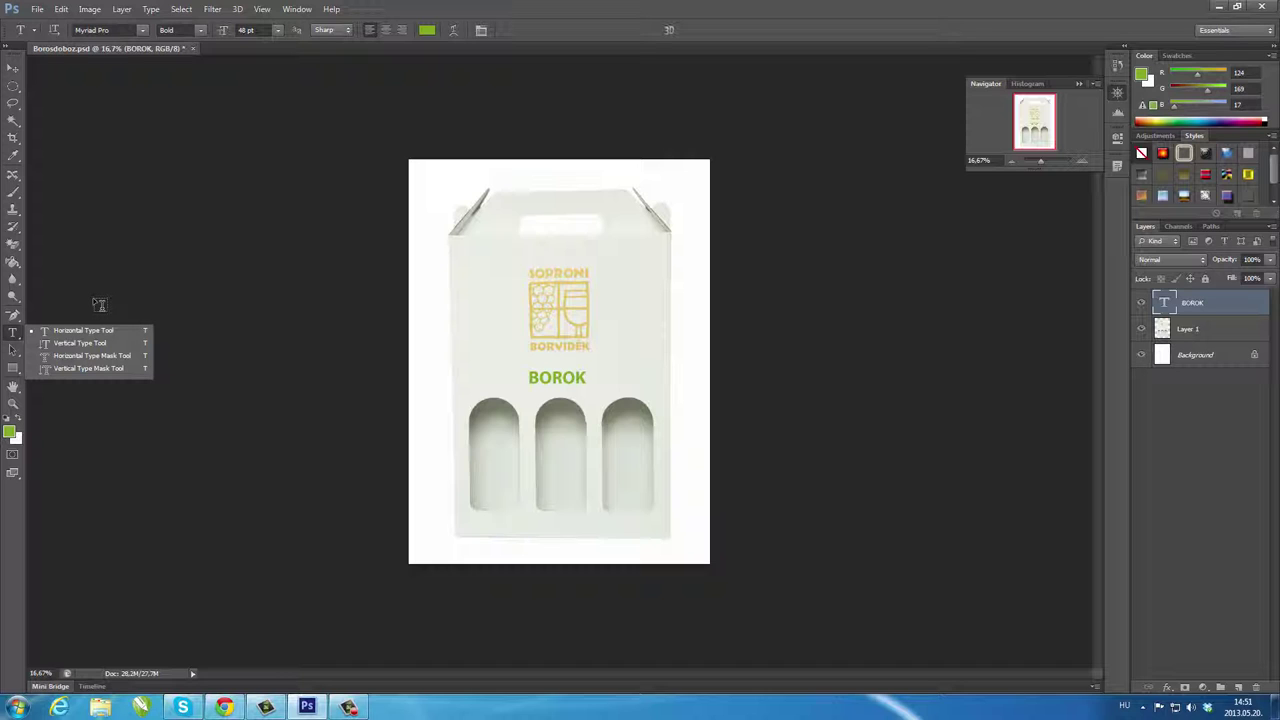
Change the foreground colour to olive #a99211 (R169, G146, B17)
{"action": "left_click", "coordinate": [13, 434]}
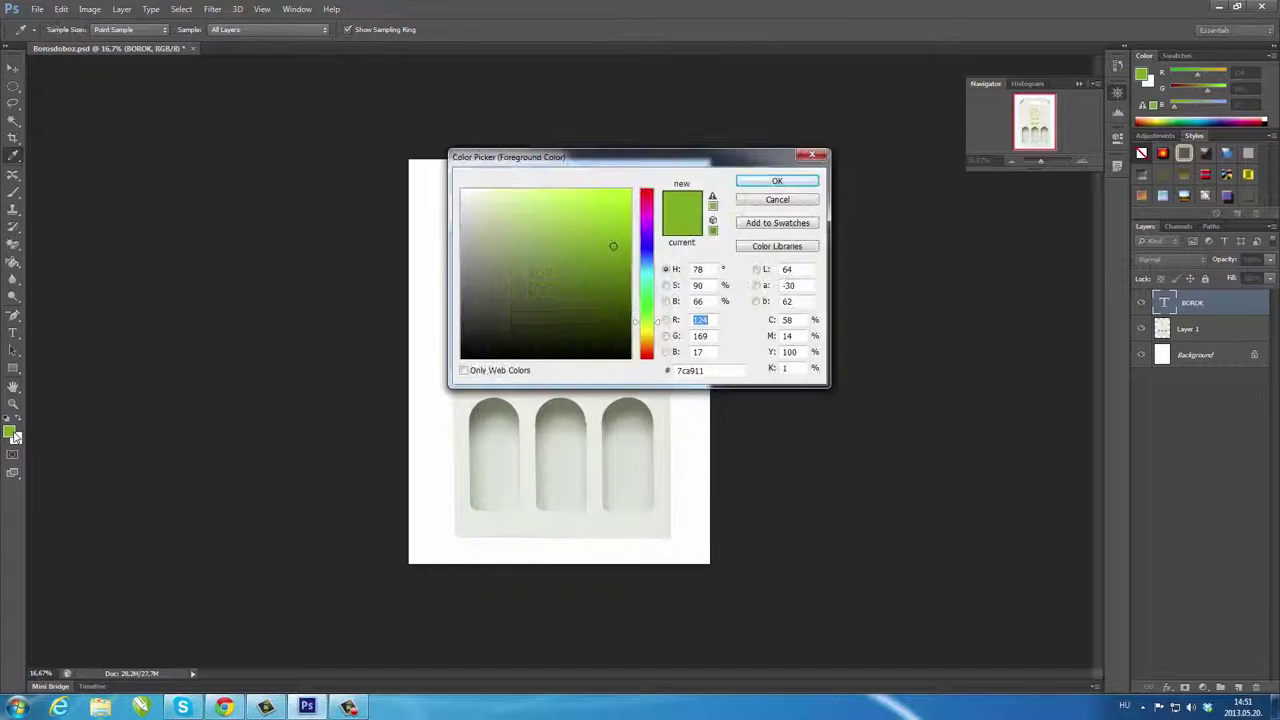
{"action": "left_click_drag", "start_coordinate": [660, 324], "coordinate": [660, 337]}
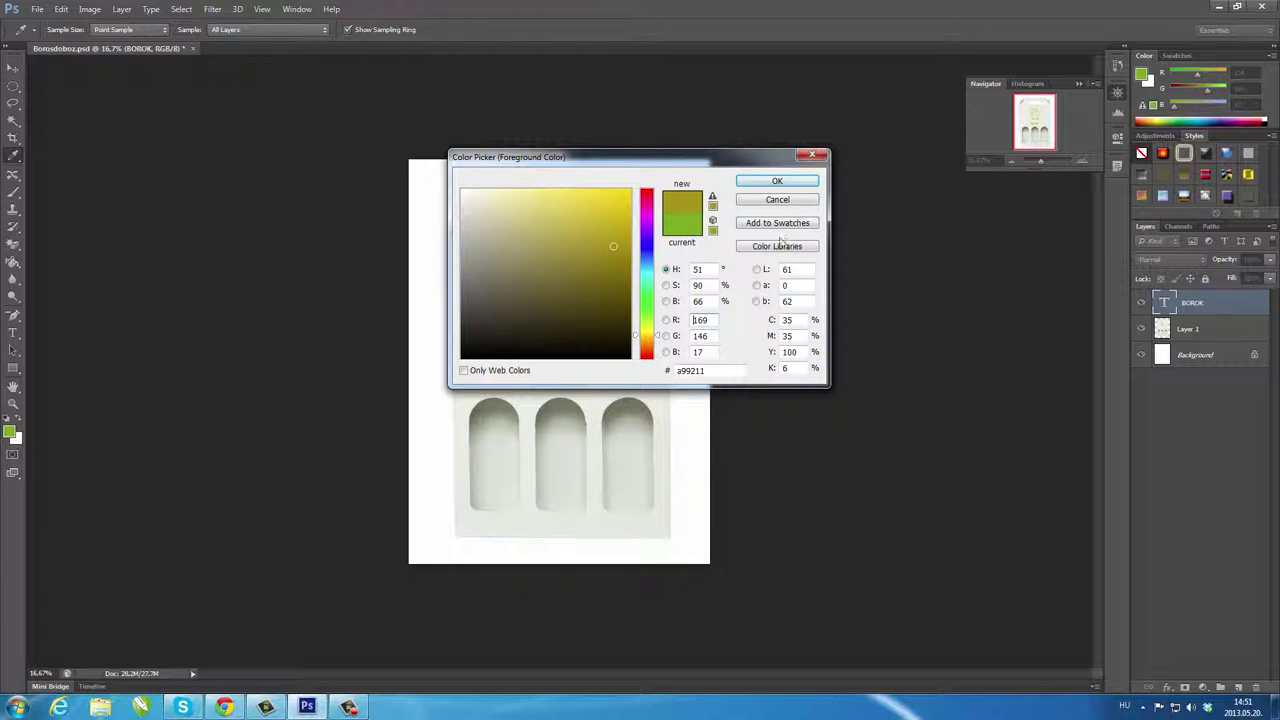
{"action": "left_click", "coordinate": [777, 183]}
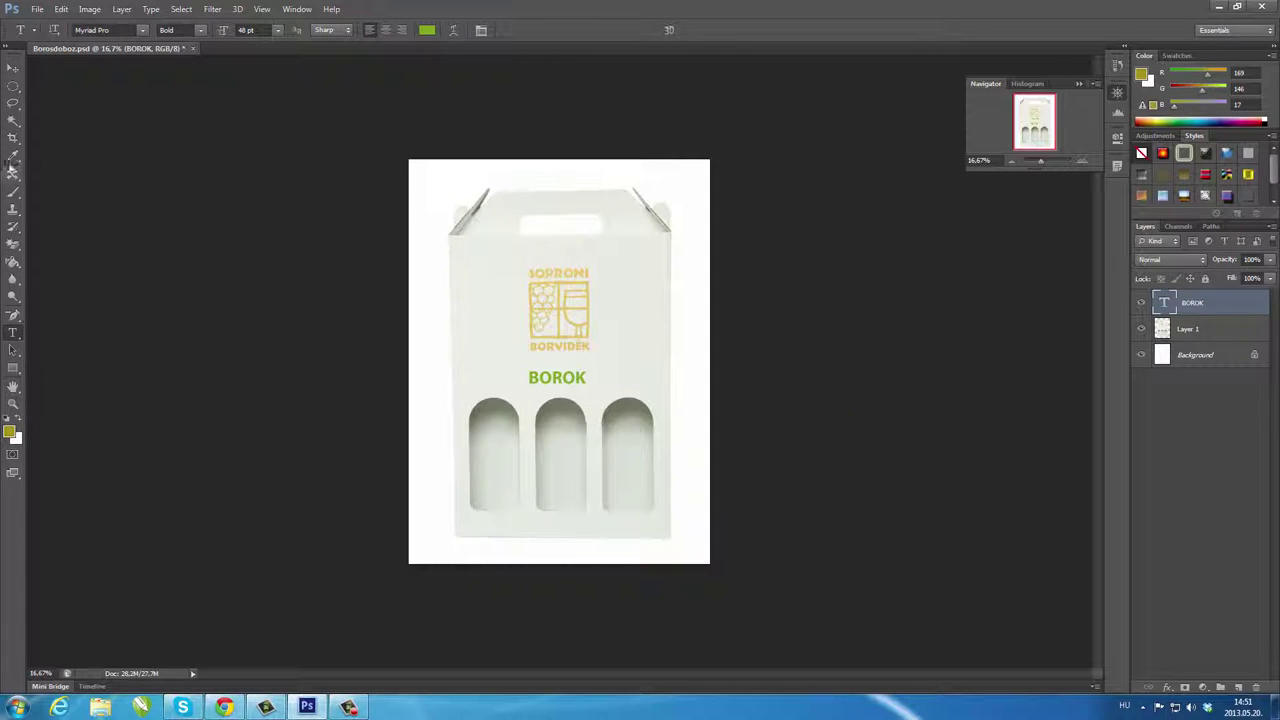
{"action": "left_click_drag", "start_coordinate": [14, 88], "coordinate": [65, 86]}
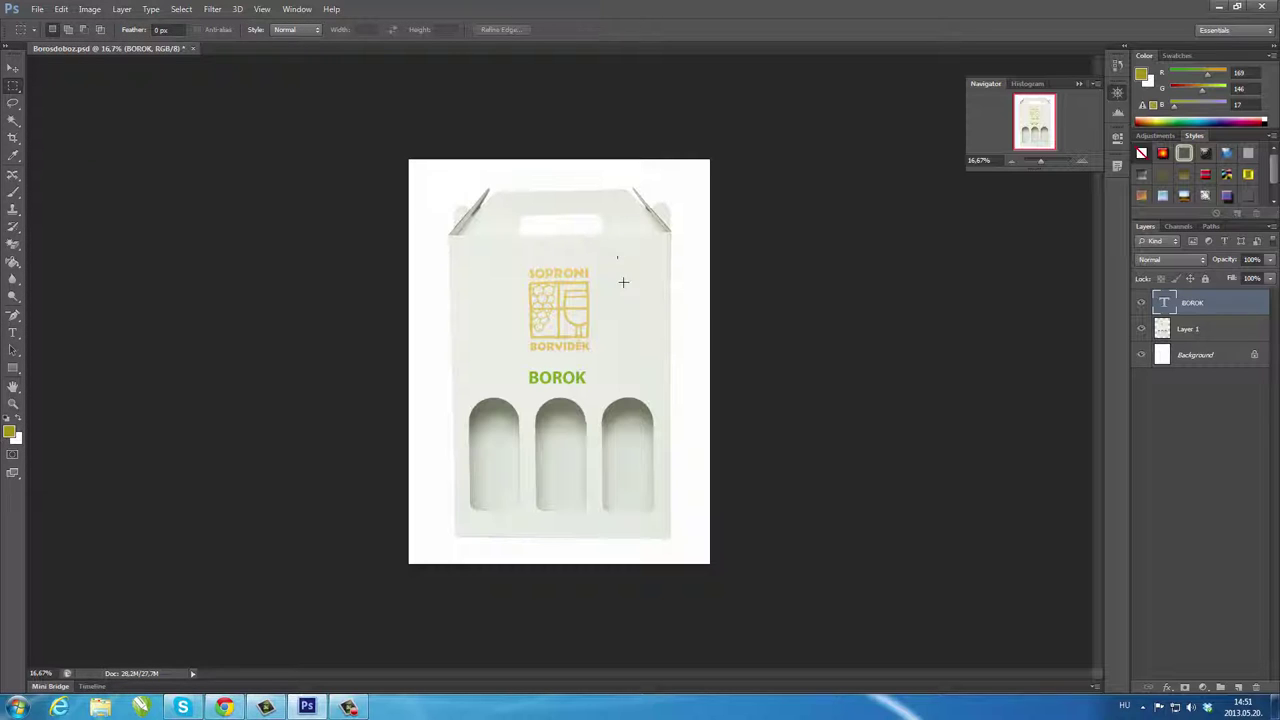
Fill a tall rectangle right of the logo with olive, rasterizing the type, then deselect
{"action": "left_click_drag", "start_coordinate": [617, 253], "coordinate": [662, 388]}
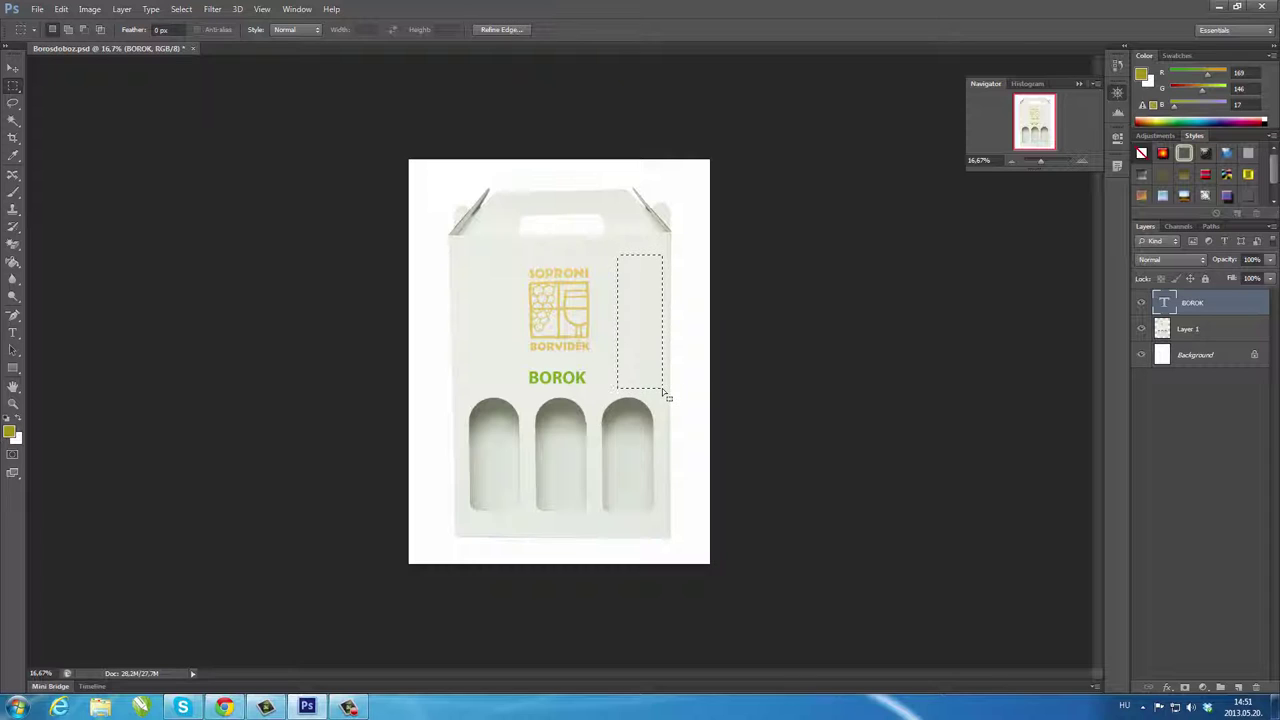
{"action": "left_click", "coordinate": [13, 262]}
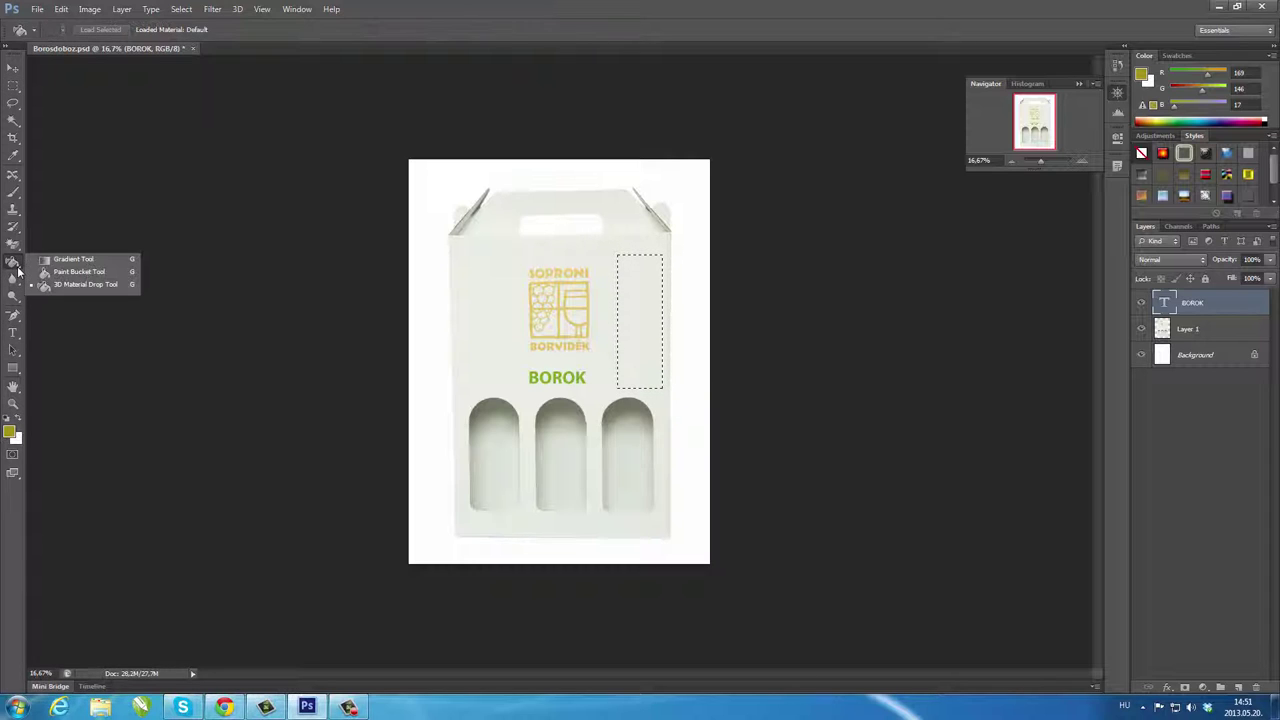
{"action": "left_click", "coordinate": [76, 273]}
{"action": "left_click", "coordinate": [634, 308]}
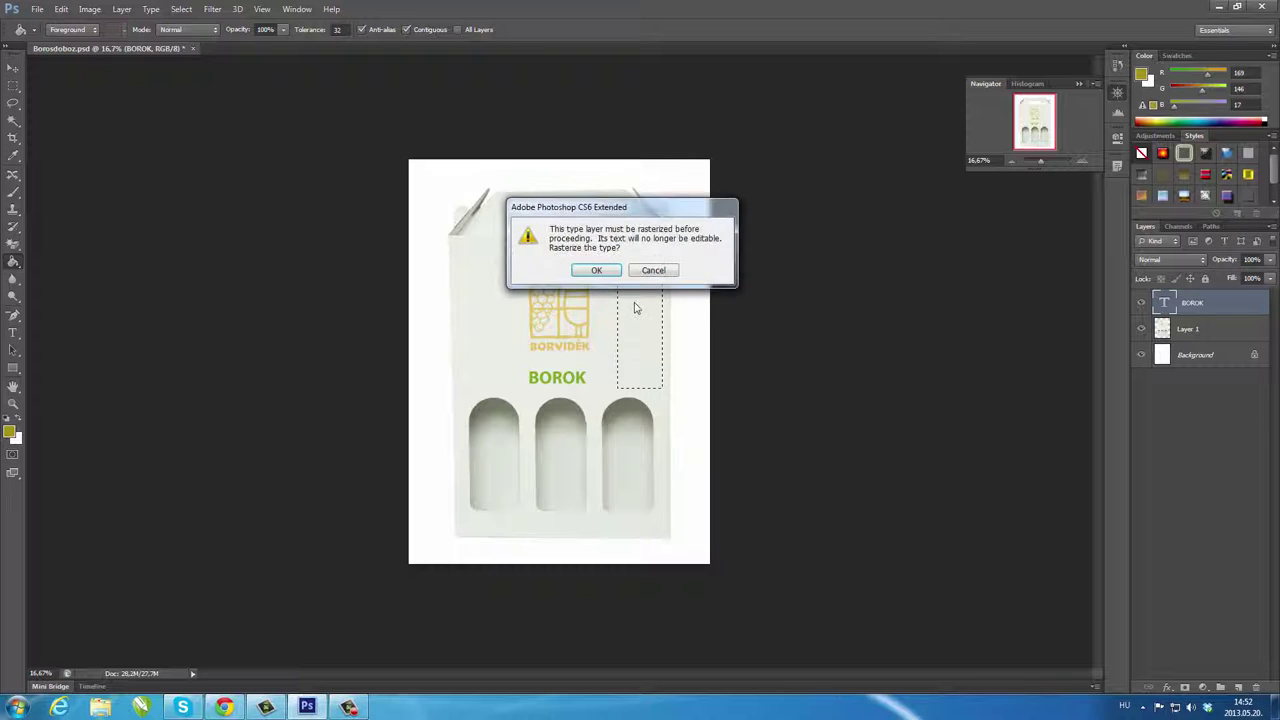
{"action": "left_click", "coordinate": [596, 270]}
{"action": "left_click", "coordinate": [634, 291]}
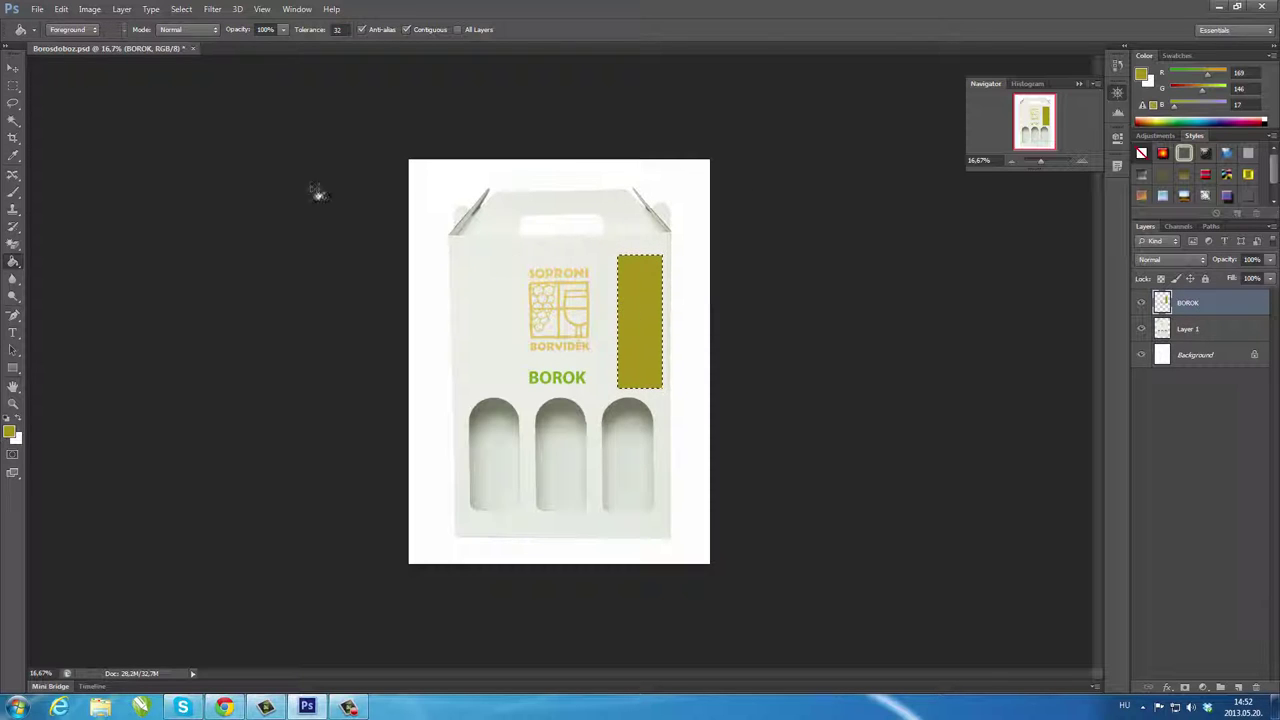
{"action": "left_click", "coordinate": [176, 9]}
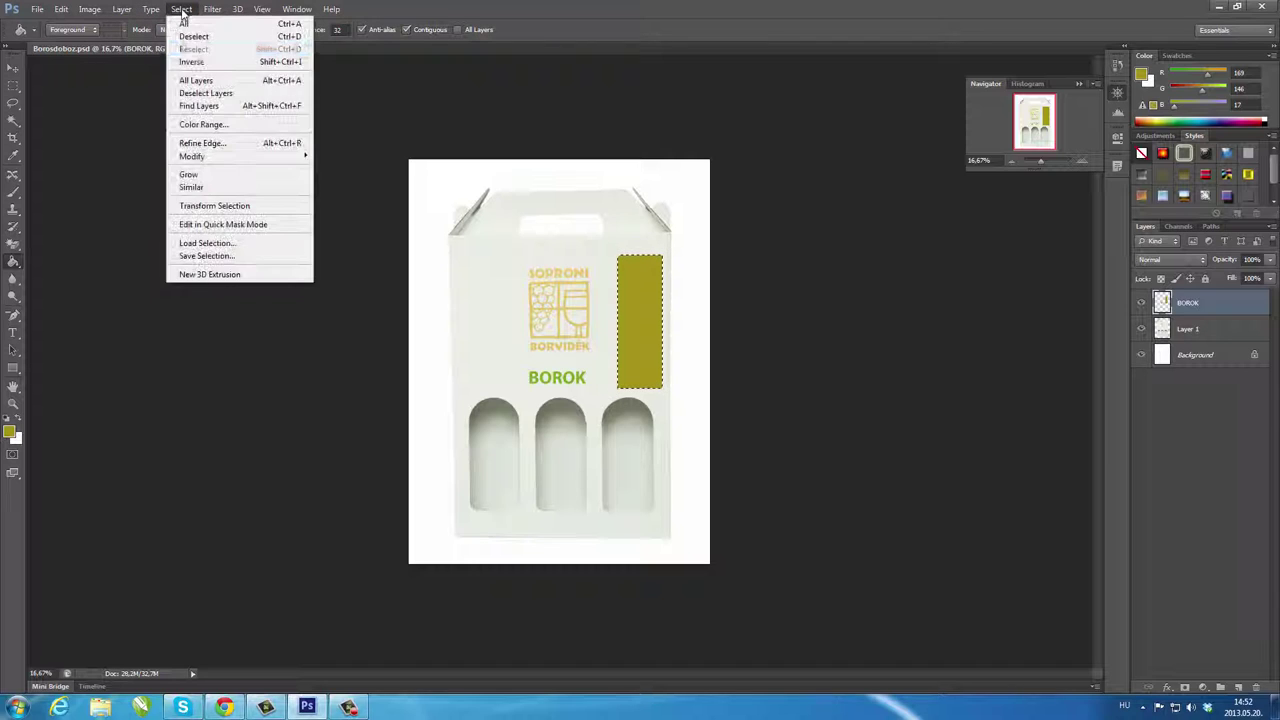
{"action": "left_click", "coordinate": [198, 38]}
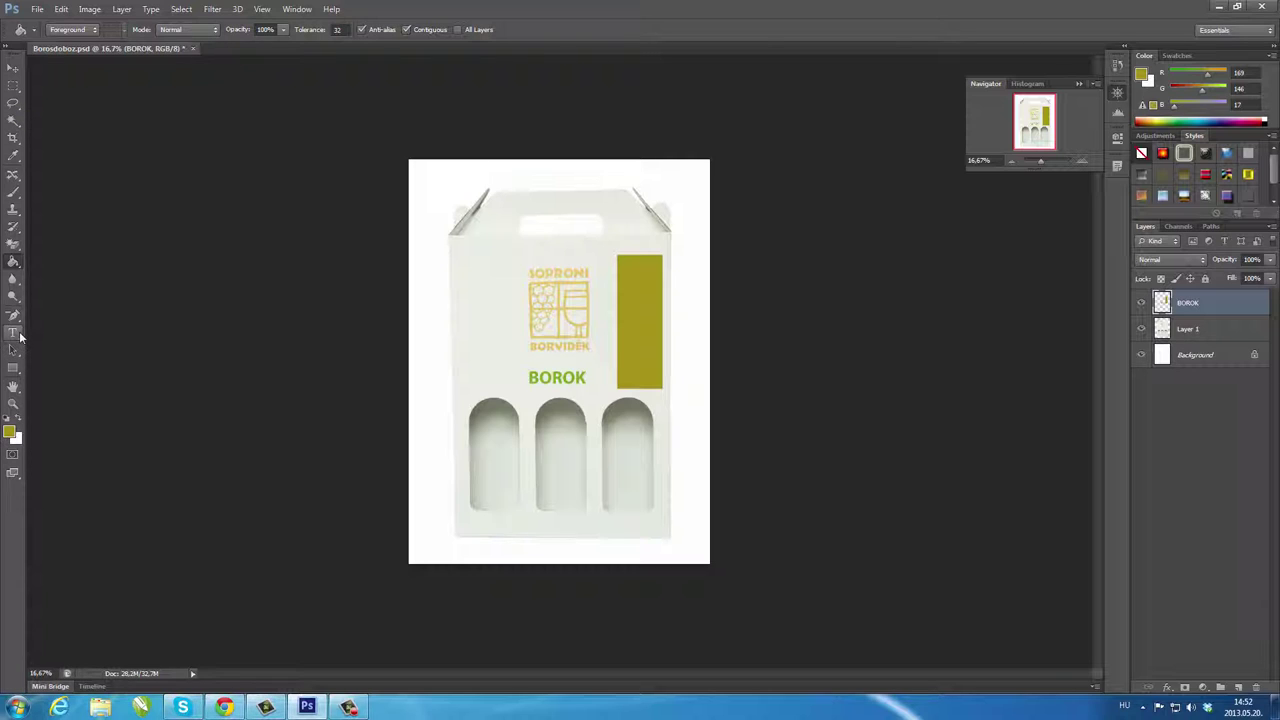
{"action": "left_click", "coordinate": [19, 335]}
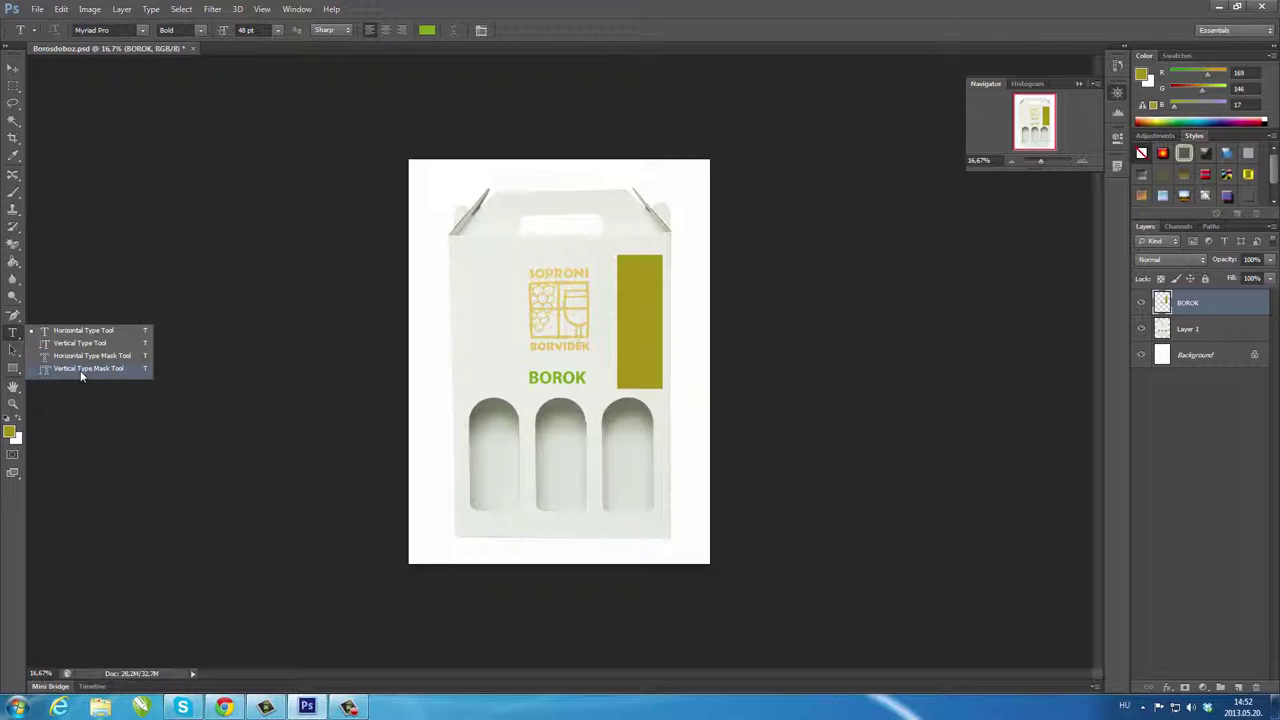
Make a type-mask selection of the letter B at the top of the olive bar
{"action": "left_click", "coordinate": [81, 355]}
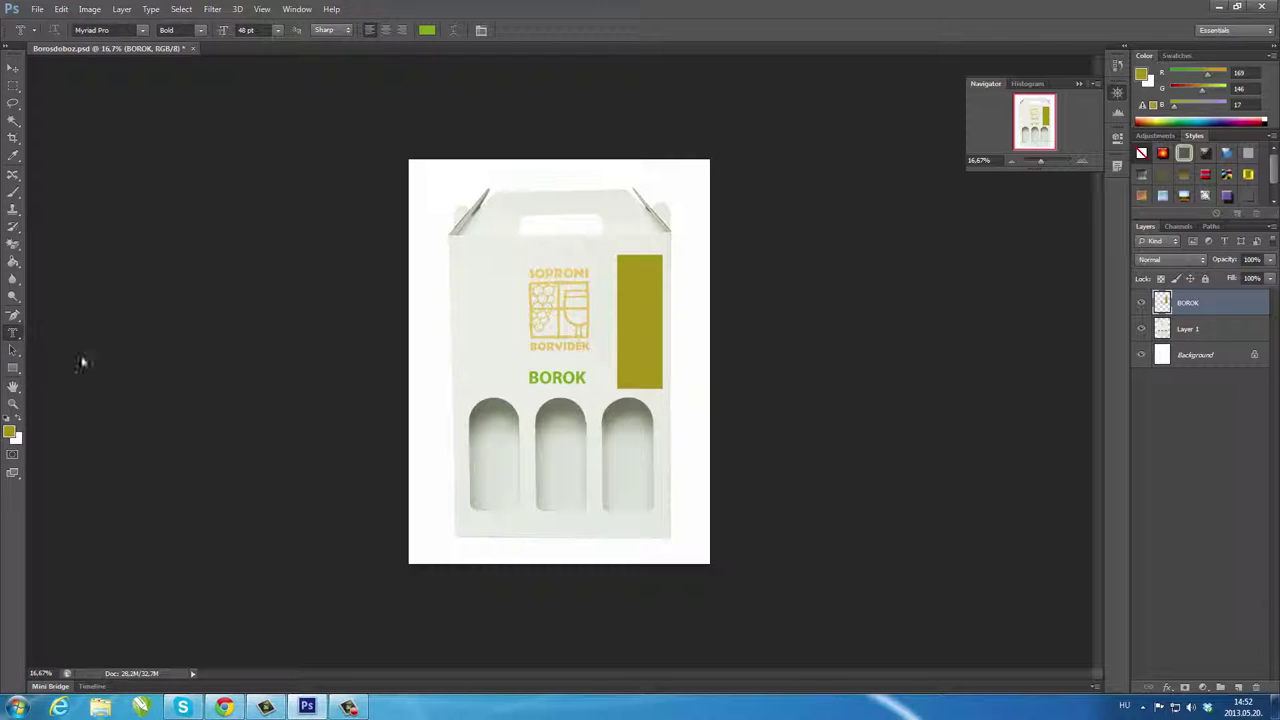
{"action": "left_click", "coordinate": [631, 286]}
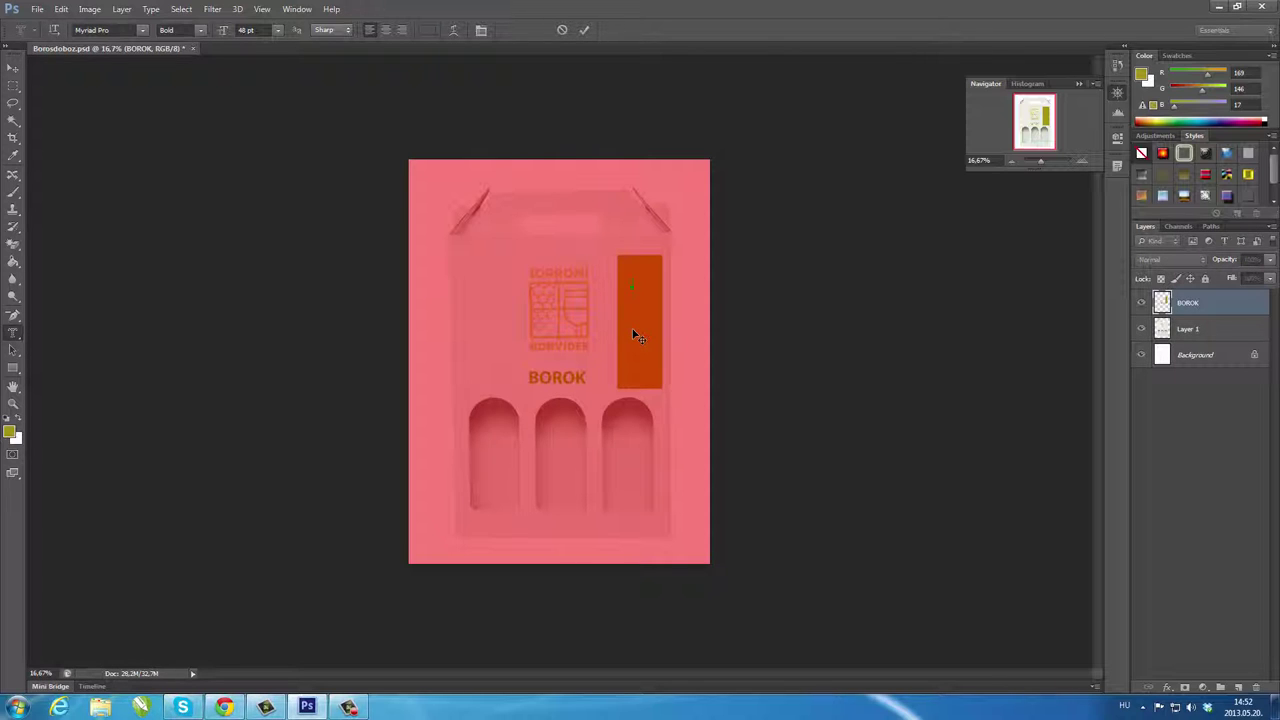
{"action": "type", "text": "B"}
{"action": "left_click", "coordinate": [13, 67]}
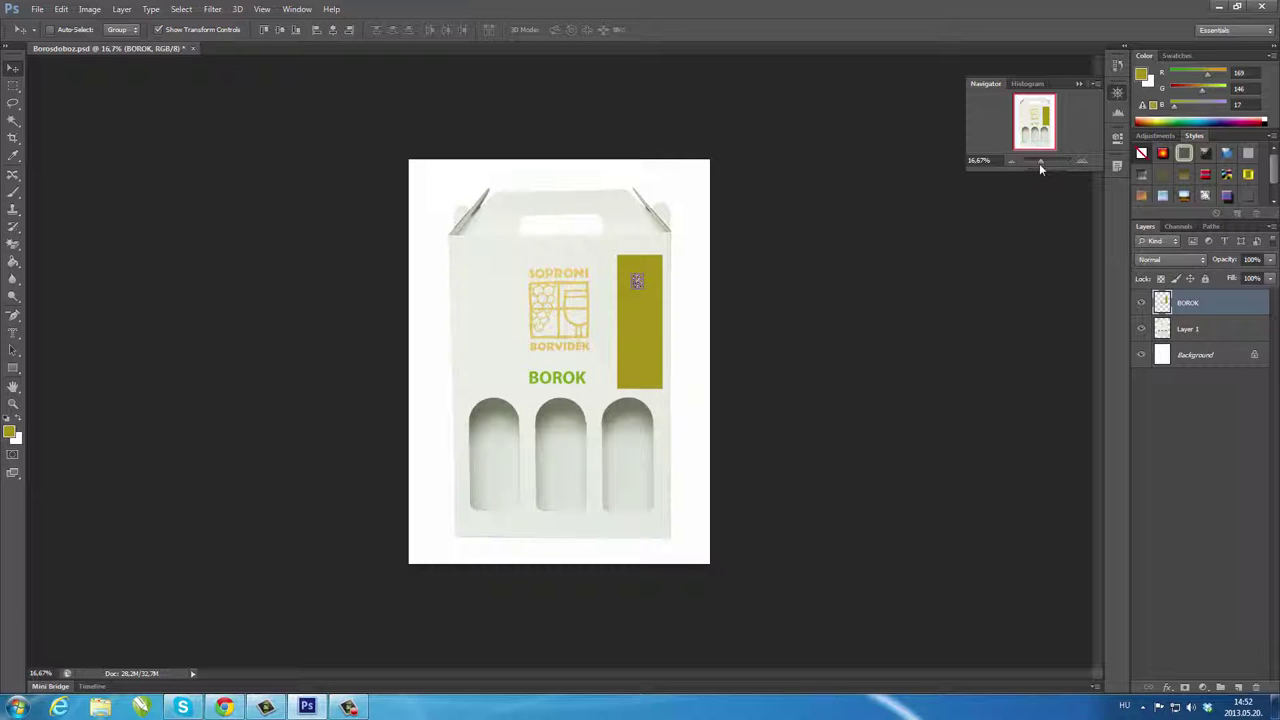
Drag the B pixels out to leave a white B, deselect, and delete the BOROK layer
{"action": "left_click_drag", "start_coordinate": [1039, 162], "coordinate": [1037, 121]}
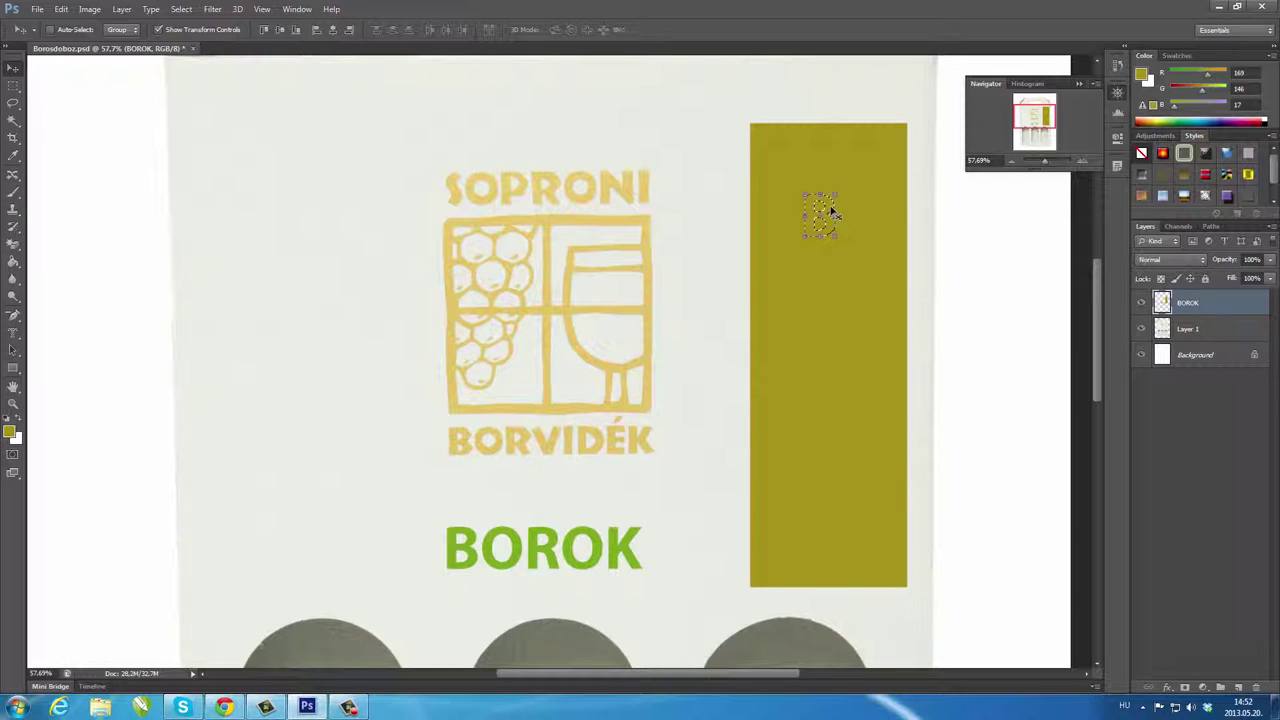
{"action": "mouse_move", "coordinate": [826, 215]}
{"action": "left_mouse_down"}
{"action": "mouse_move", "coordinate": [816, 263]}
{"action": "mouse_move", "coordinate": [625, 170]}
{"action": "mouse_move", "coordinate": [284, 270]}
{"action": "left_mouse_up"}
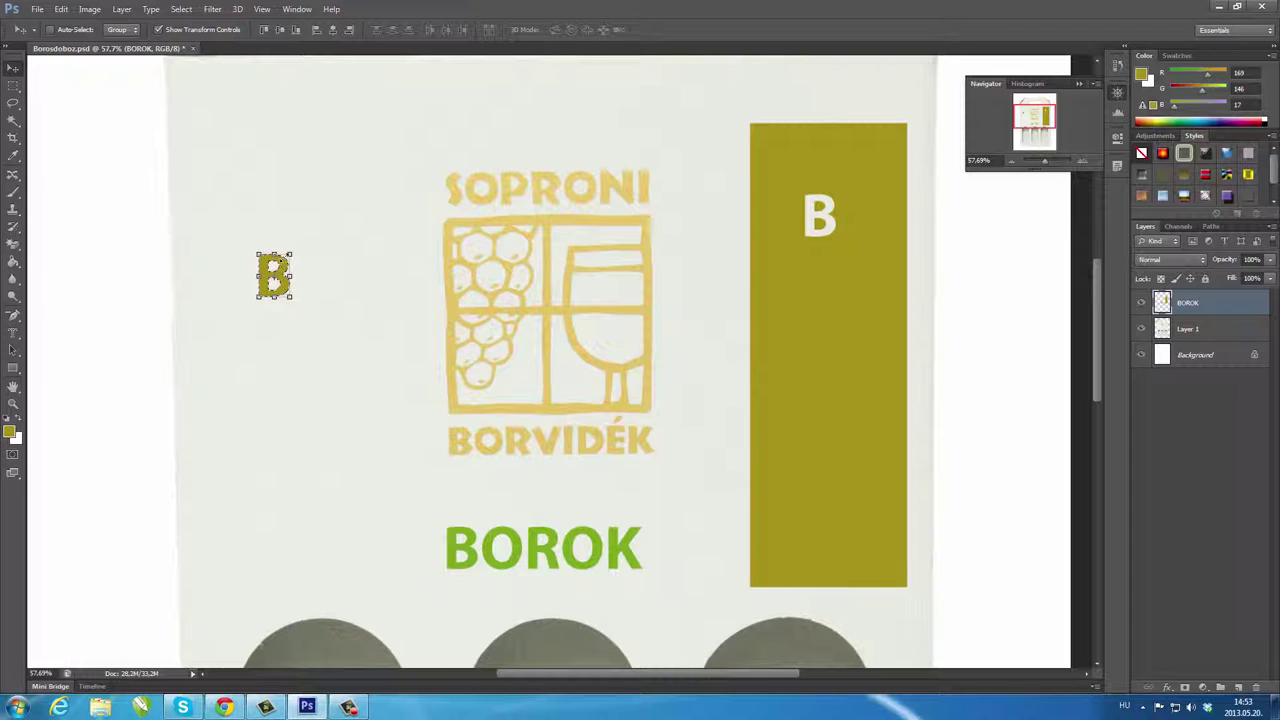
{"action": "key", "text": "ctrl+d"}
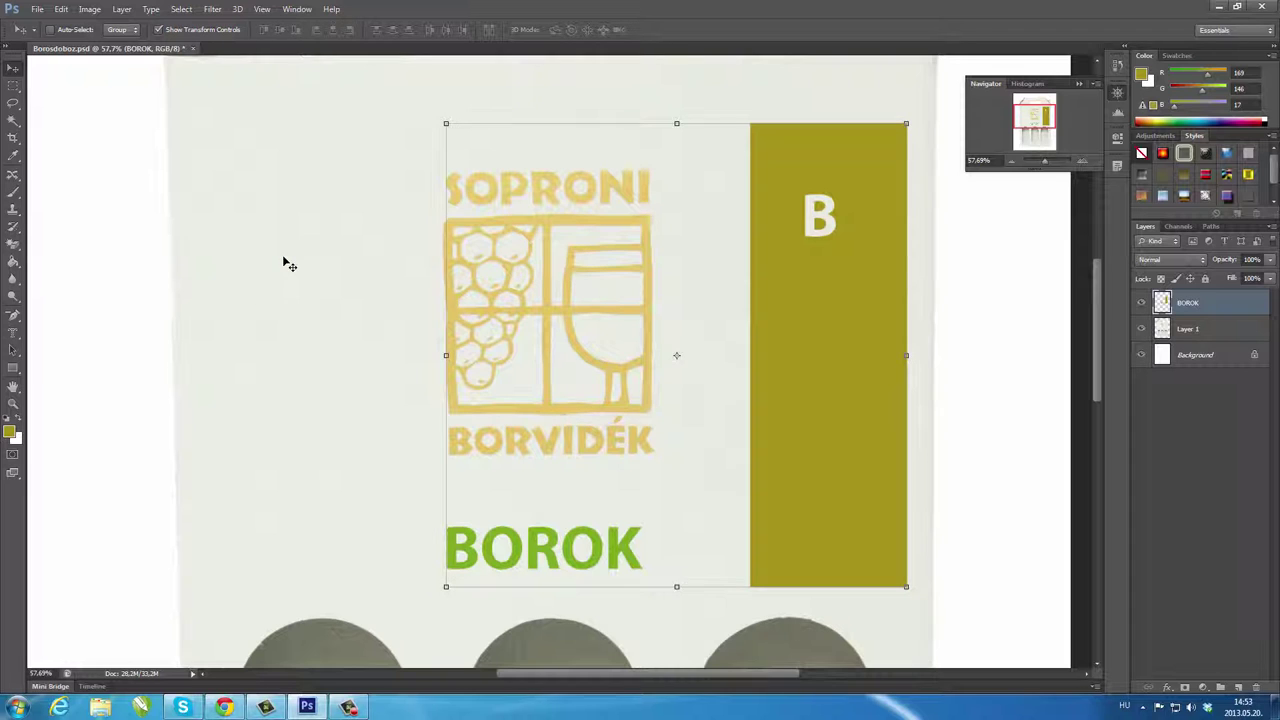
{"action": "scroll", "coordinate": [623, 163], "scroll_direction": "down", "scroll_amount": 1}
{"action": "key", "text": "Delete"}
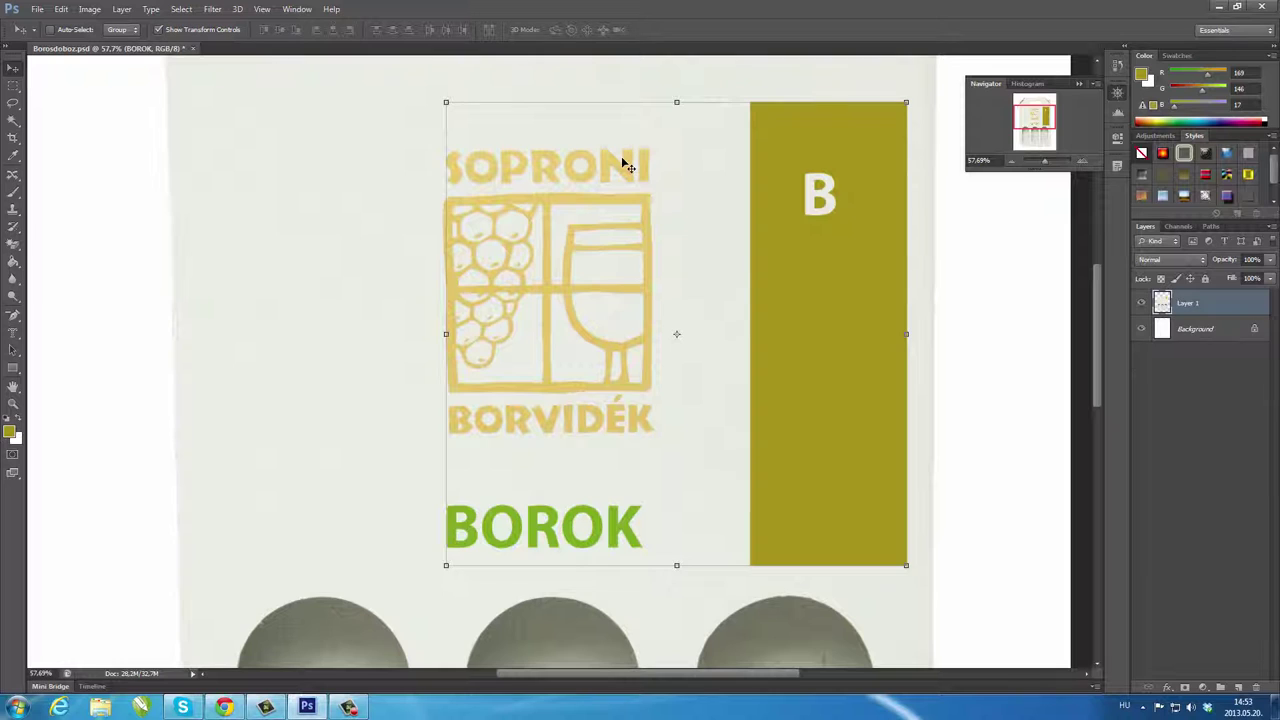